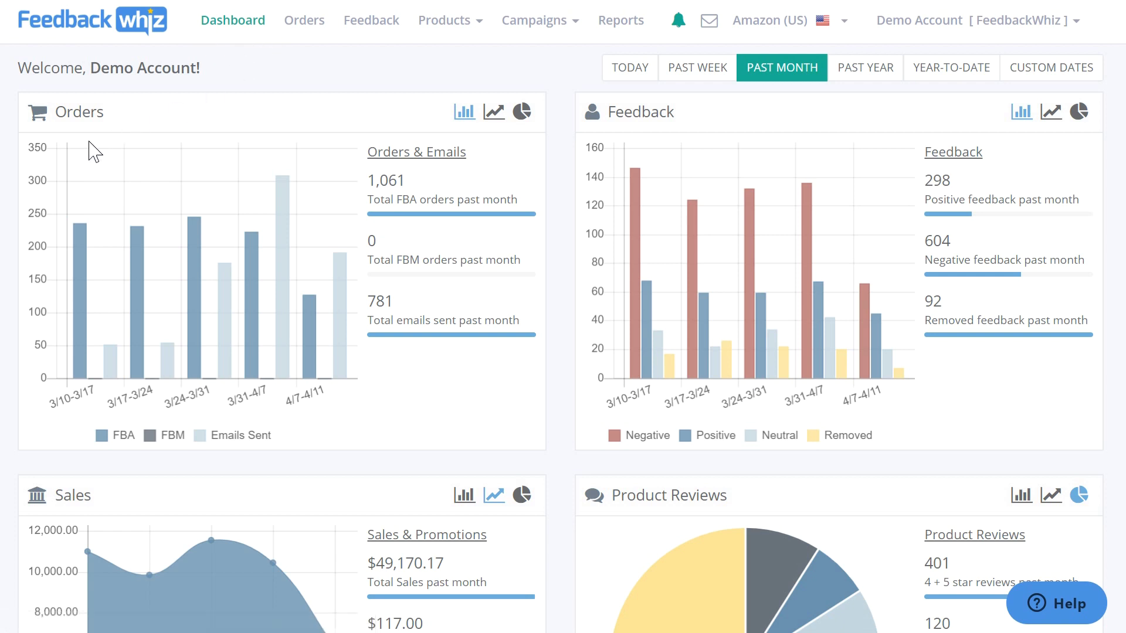
- Switch the Quick Stats table to Most Reviewed products, showing average ratings and review totals
scroll(586, 285, "down", 6)
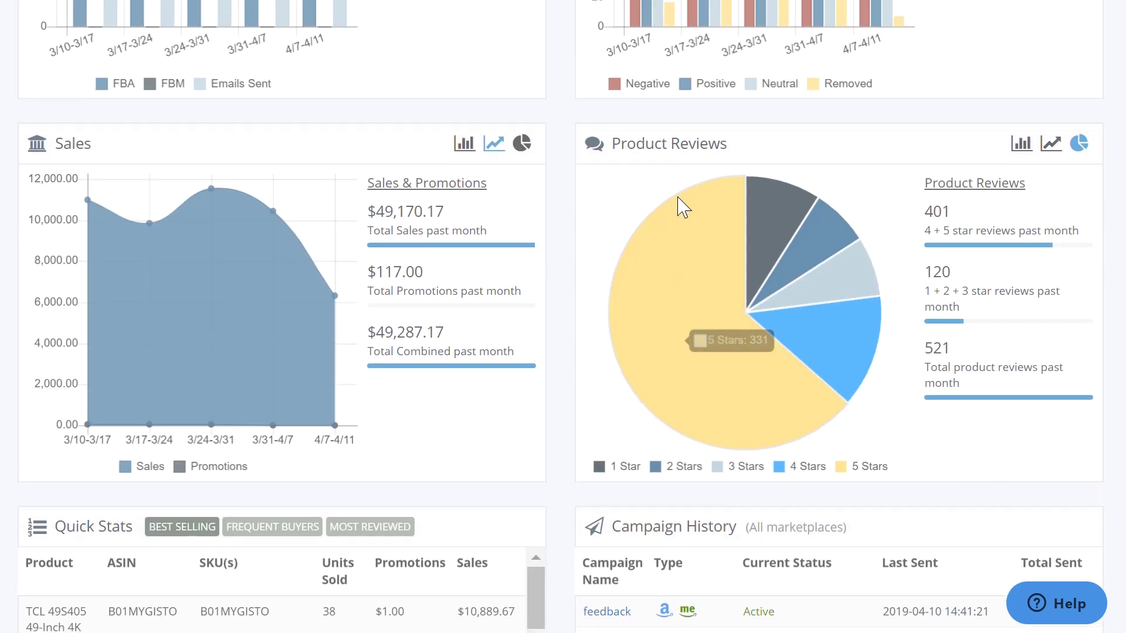
scroll(678, 206, "down", 4)
scroll(610, 222, "down", 1)
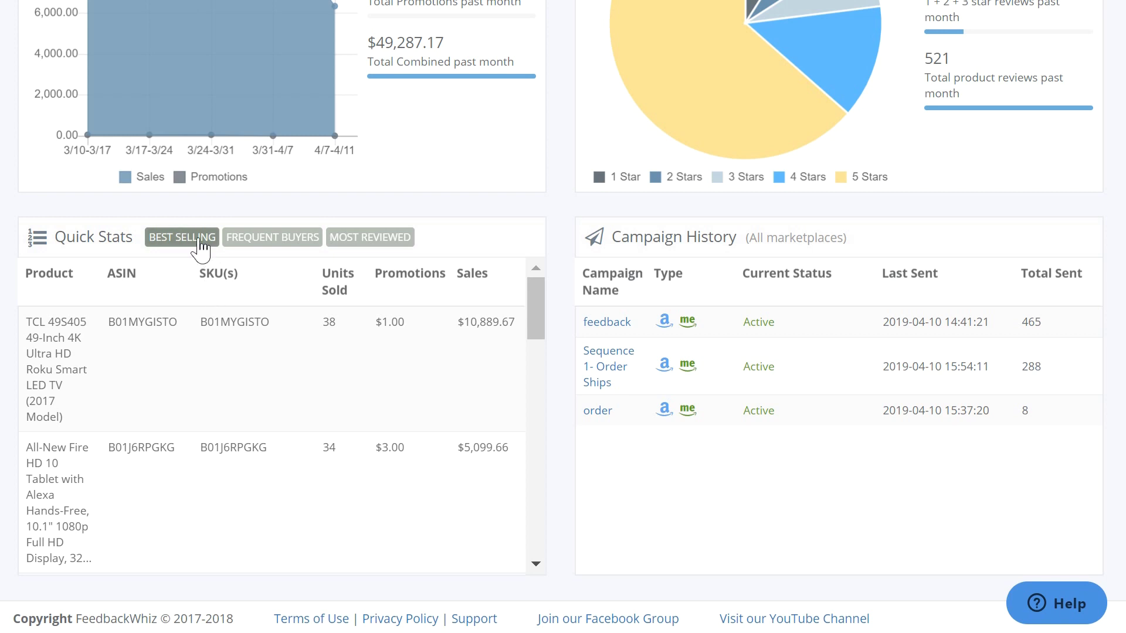
left_click(255, 249)
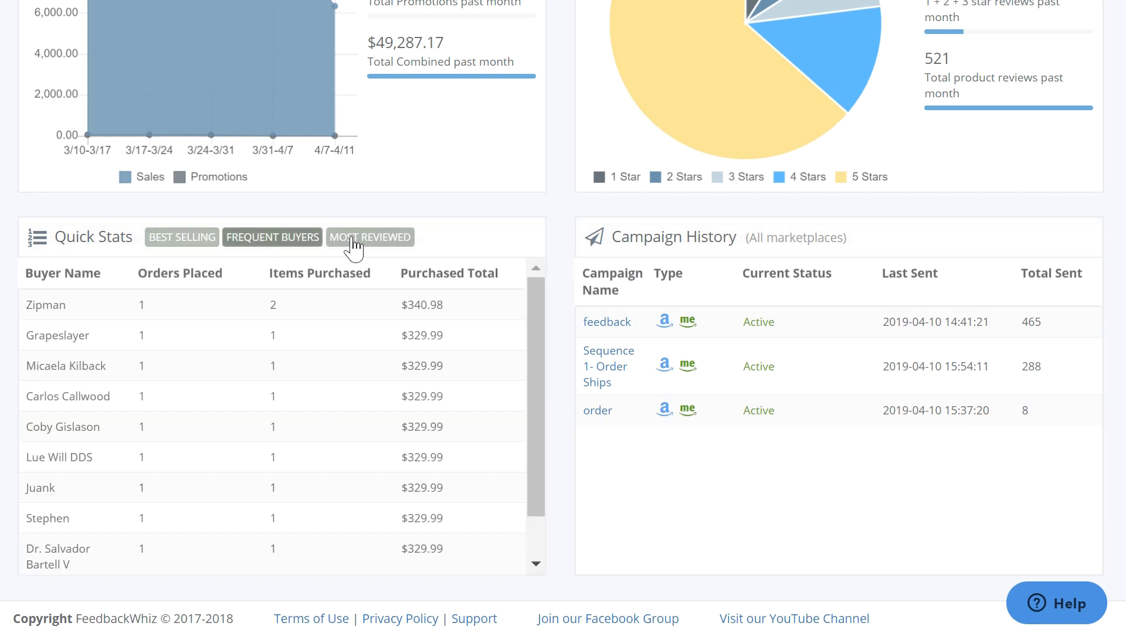
left_click(353, 246)
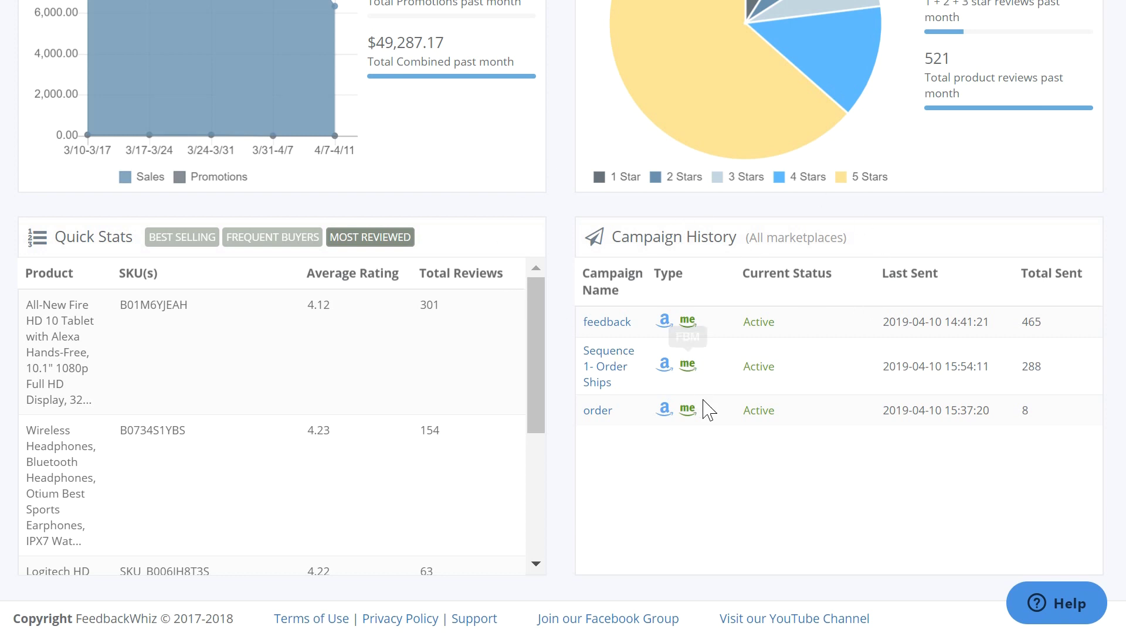
scroll(706, 402, "up", 6)
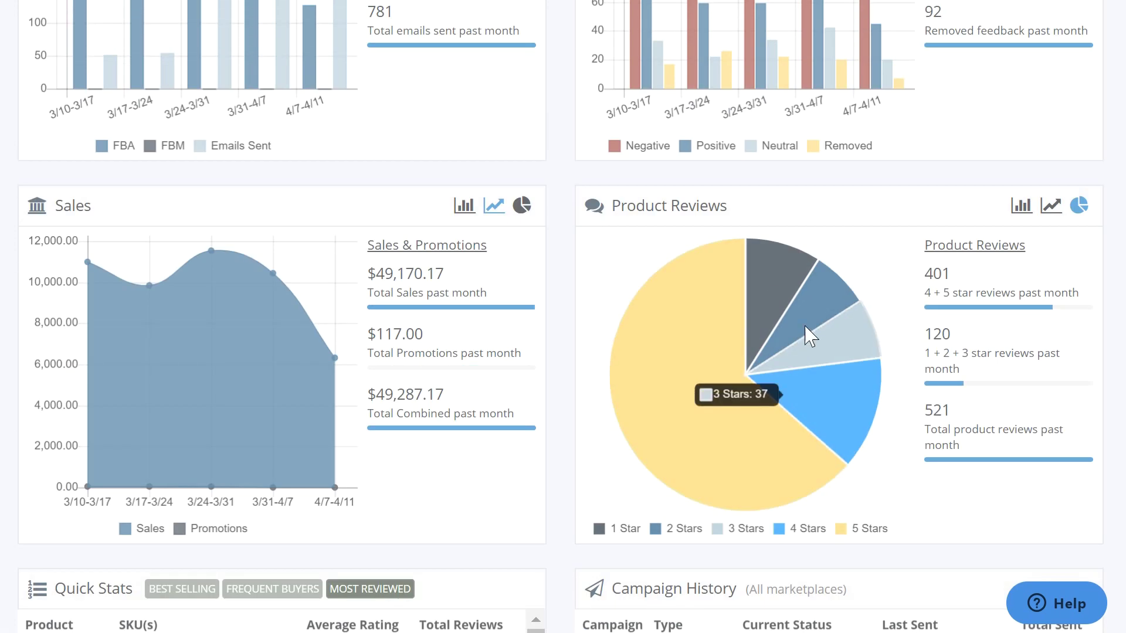
- Display the Product Reviews and Sales charts as bar charts
left_click(1050, 207)
left_click(1021, 207)
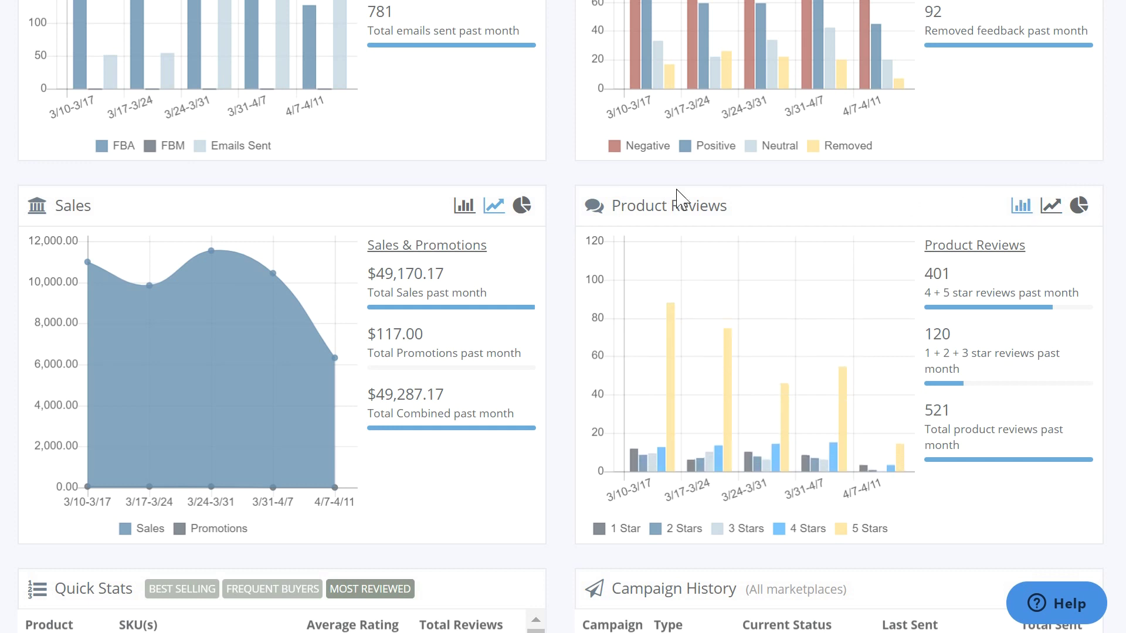
left_click(521, 206)
left_click(464, 205)
- Limit the dashboard to today's data and go to the Order Manager
scroll(756, 434, "up", 5)
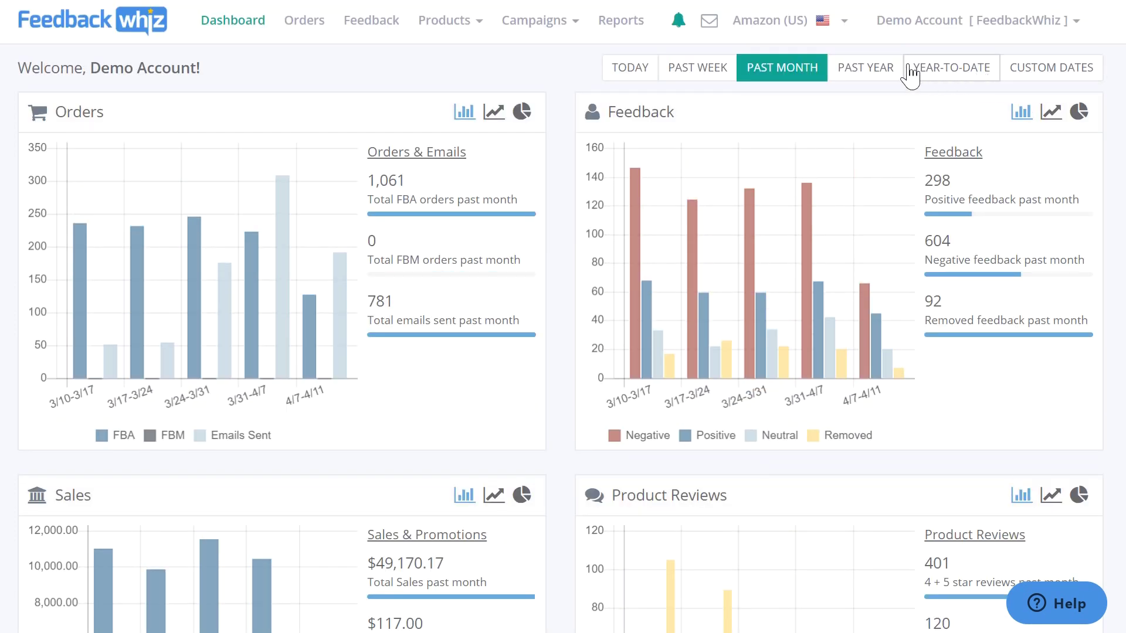
left_click(626, 70)
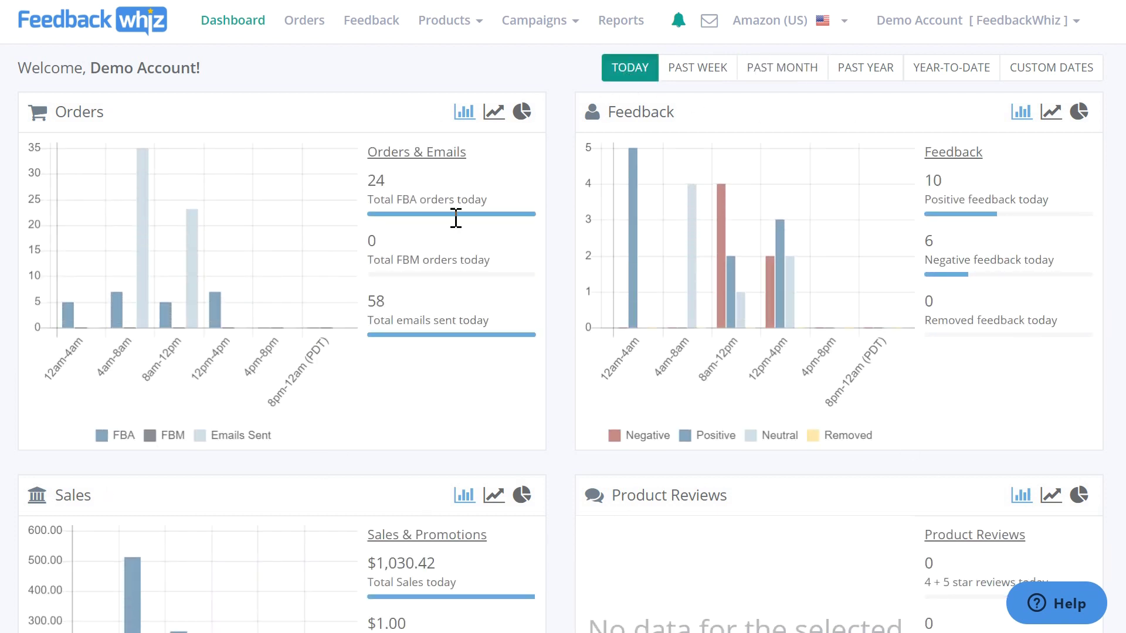
left_click(315, 35)
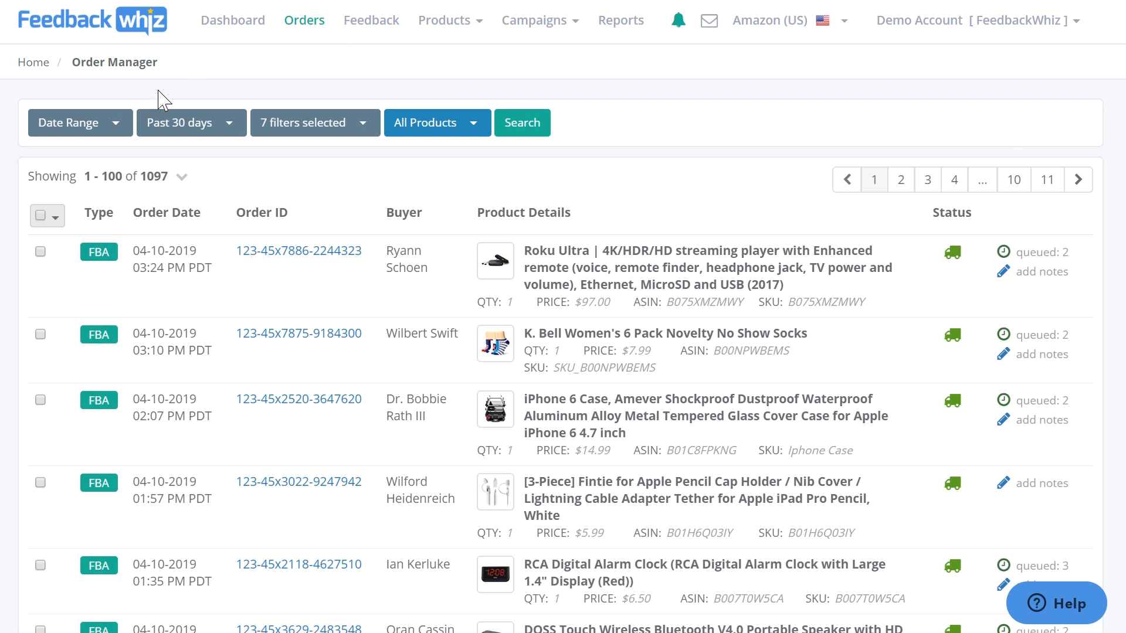
left_click(115, 130)
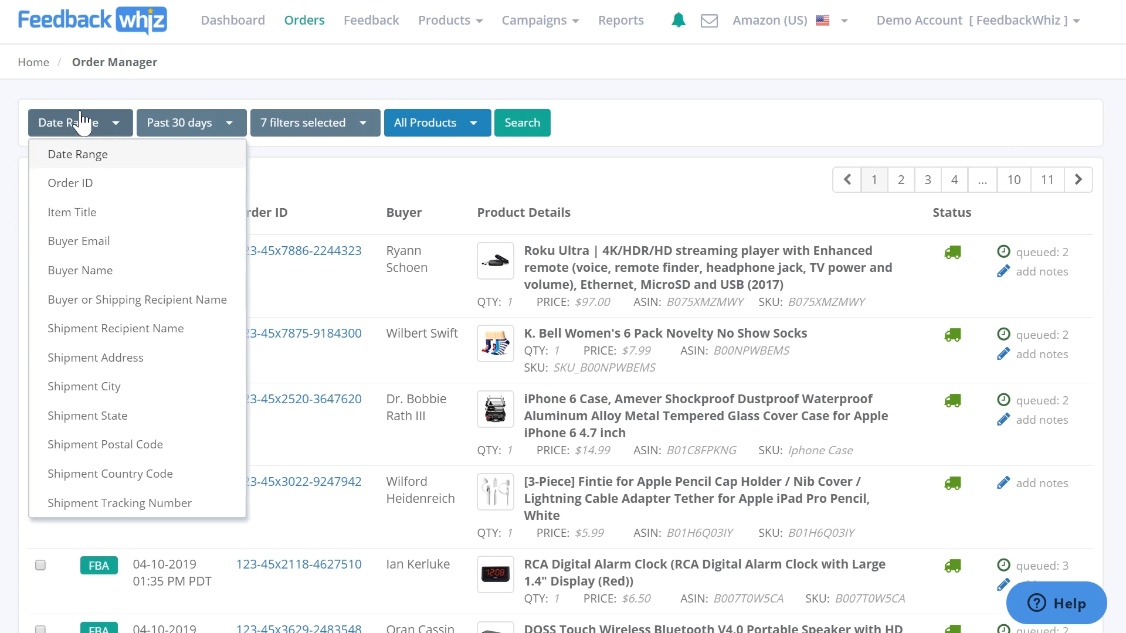
left_click(91, 148)
left_click(210, 132)
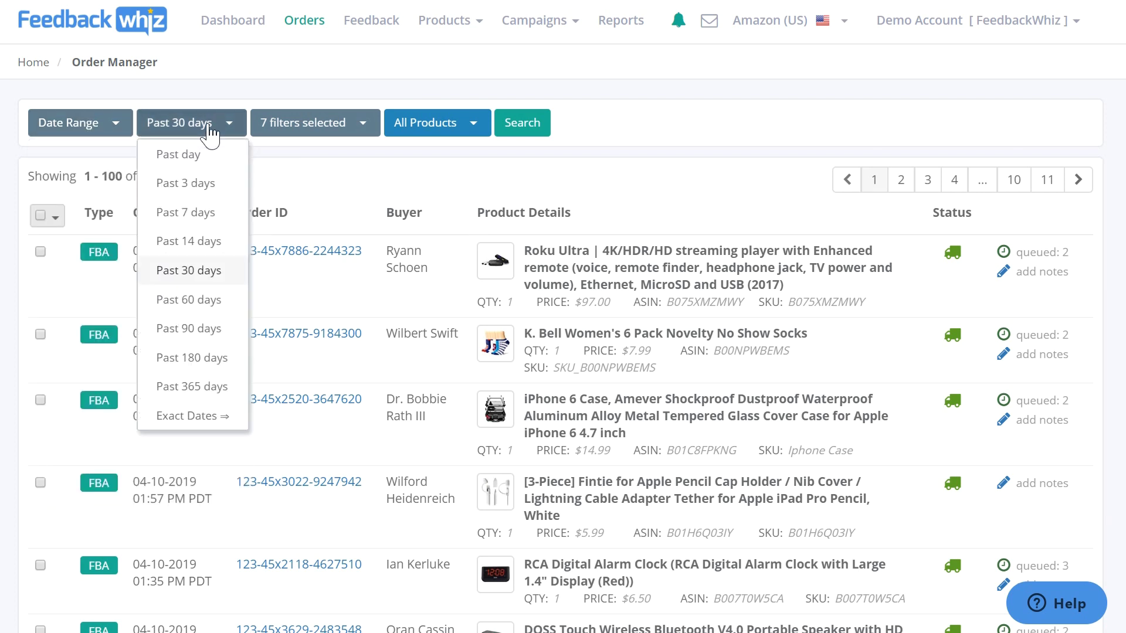
left_click(210, 131)
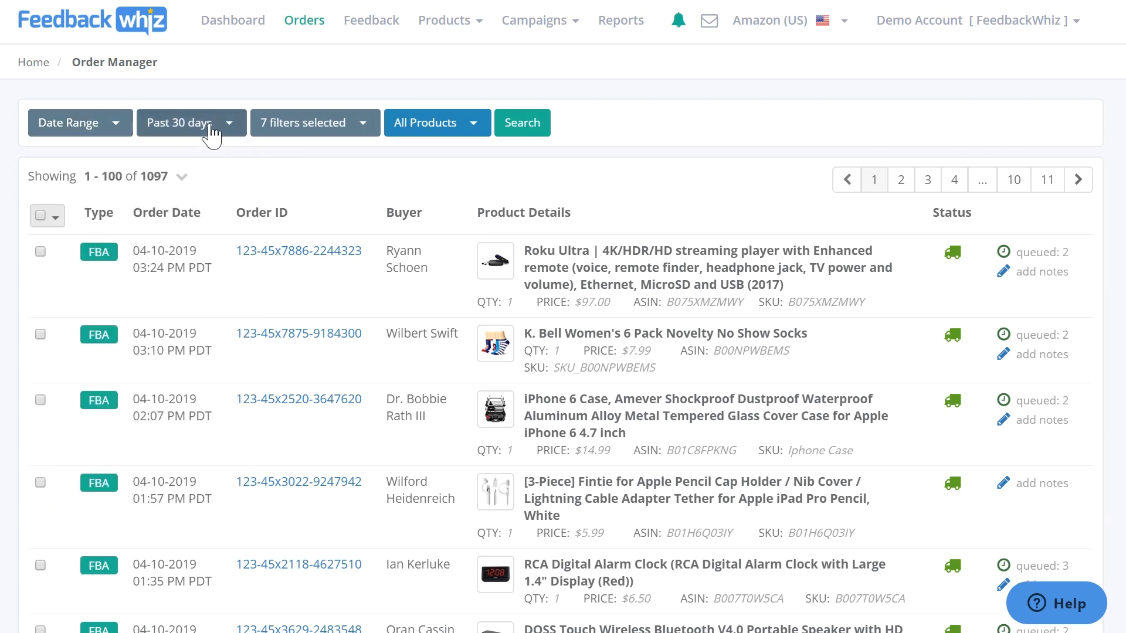
left_click(306, 130)
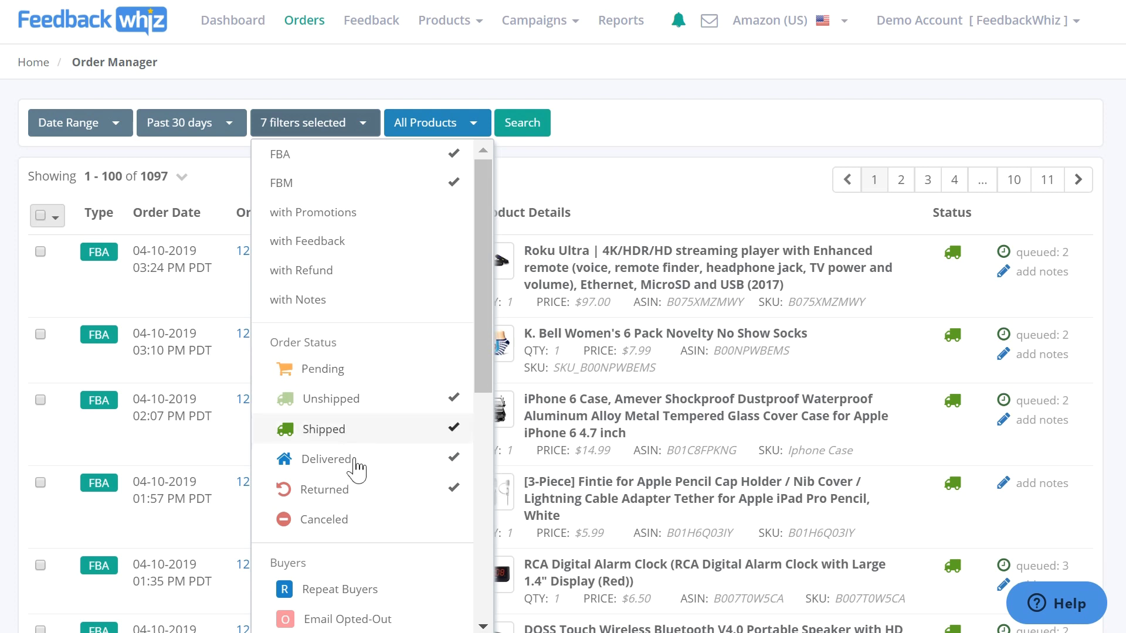
scroll(373, 545, "down", 4)
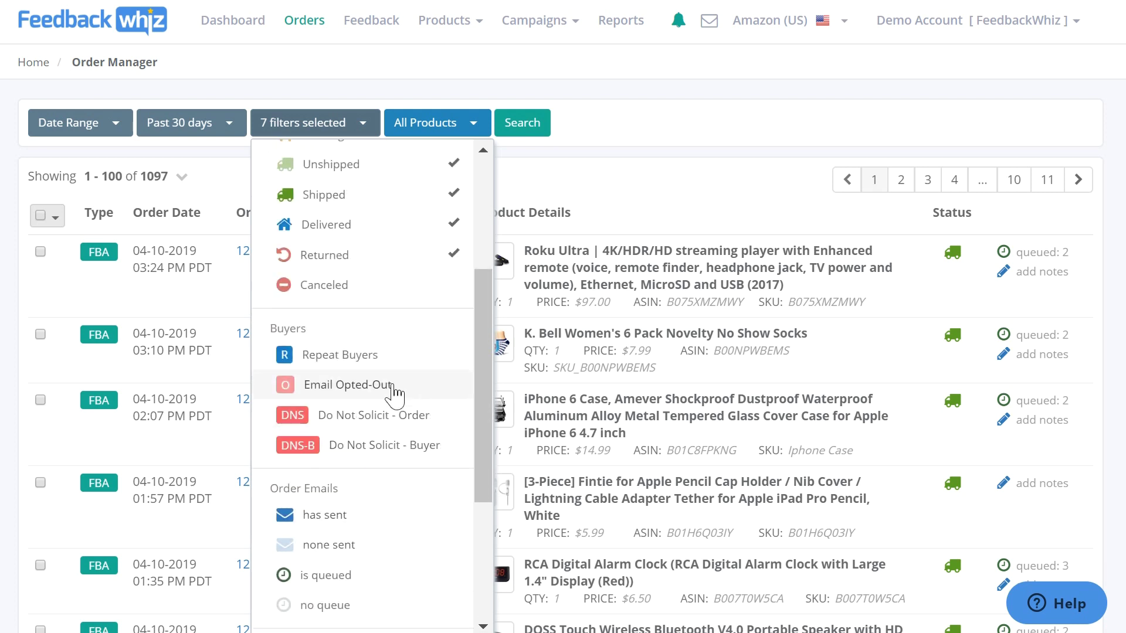
scroll(399, 446, "down", 4)
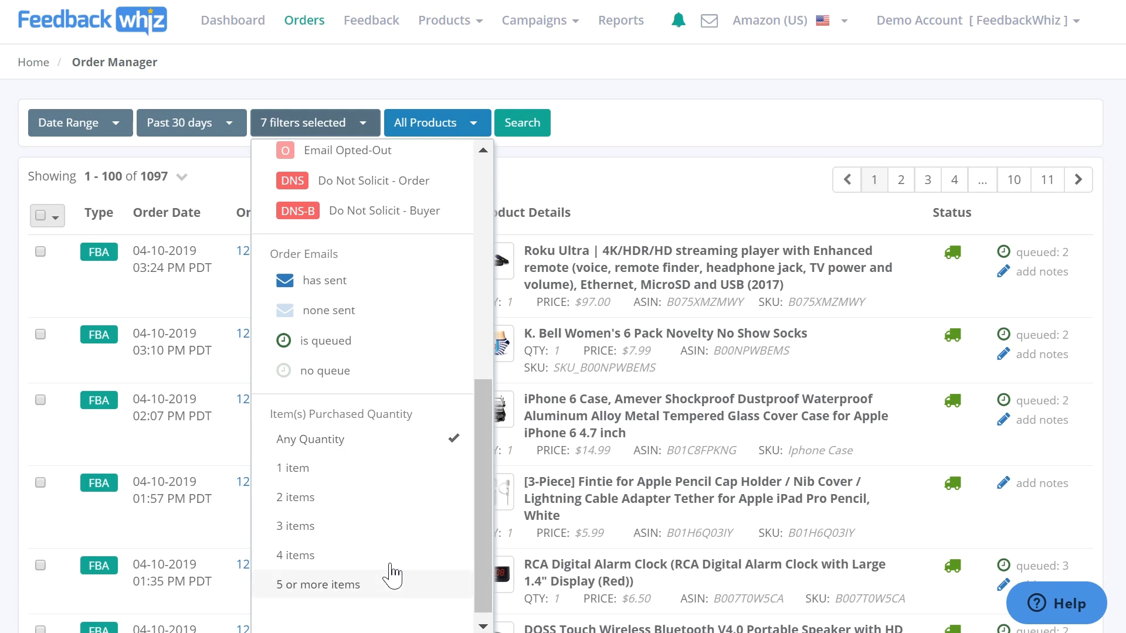
left_click(364, 121)
left_click(444, 127)
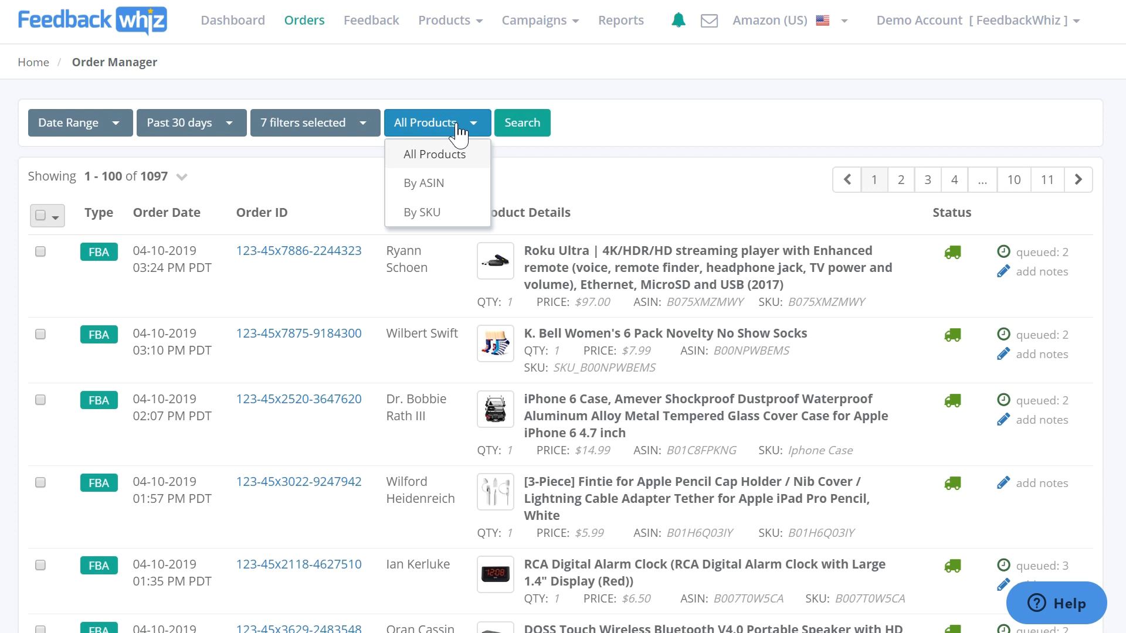
left_click(458, 126)
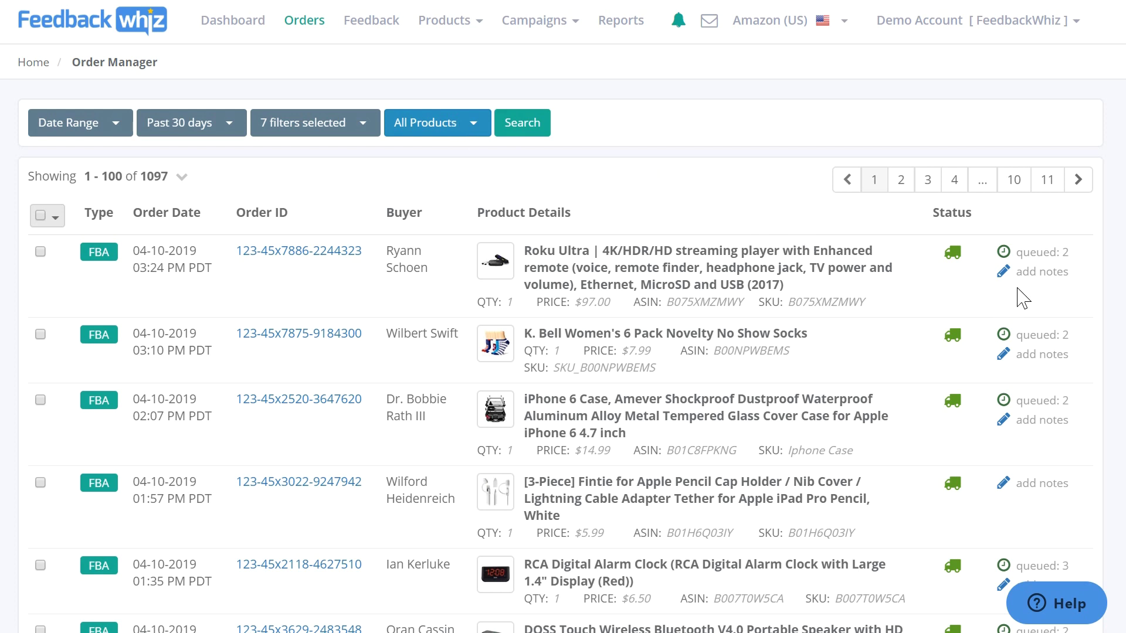
- Look at the first order's notes and close them without changes
left_click(1031, 274)
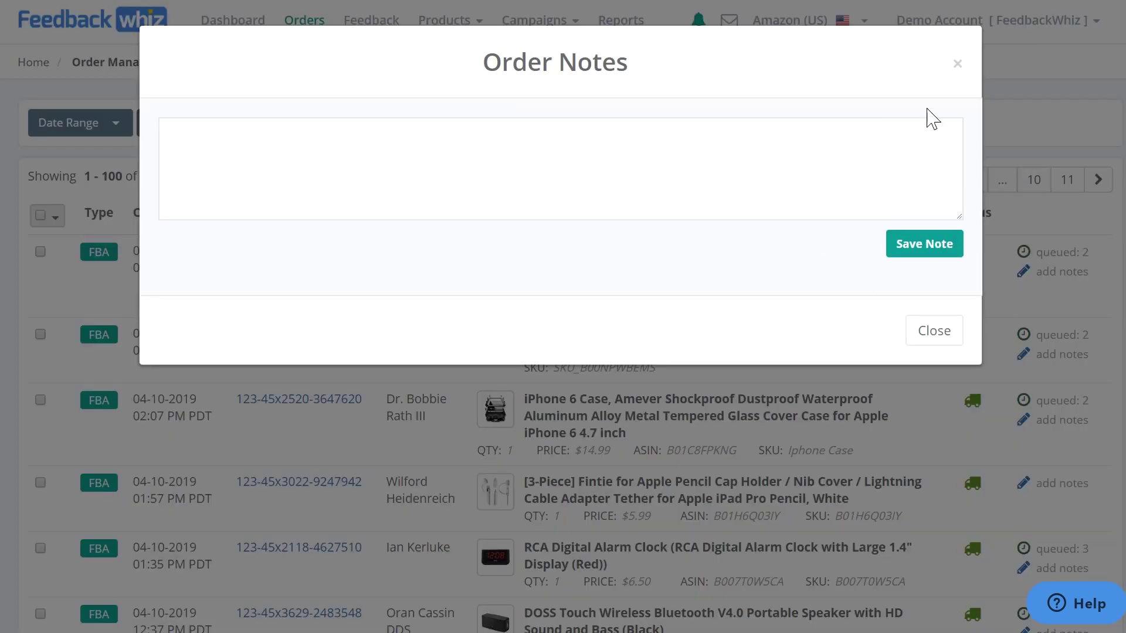
left_click(957, 63)
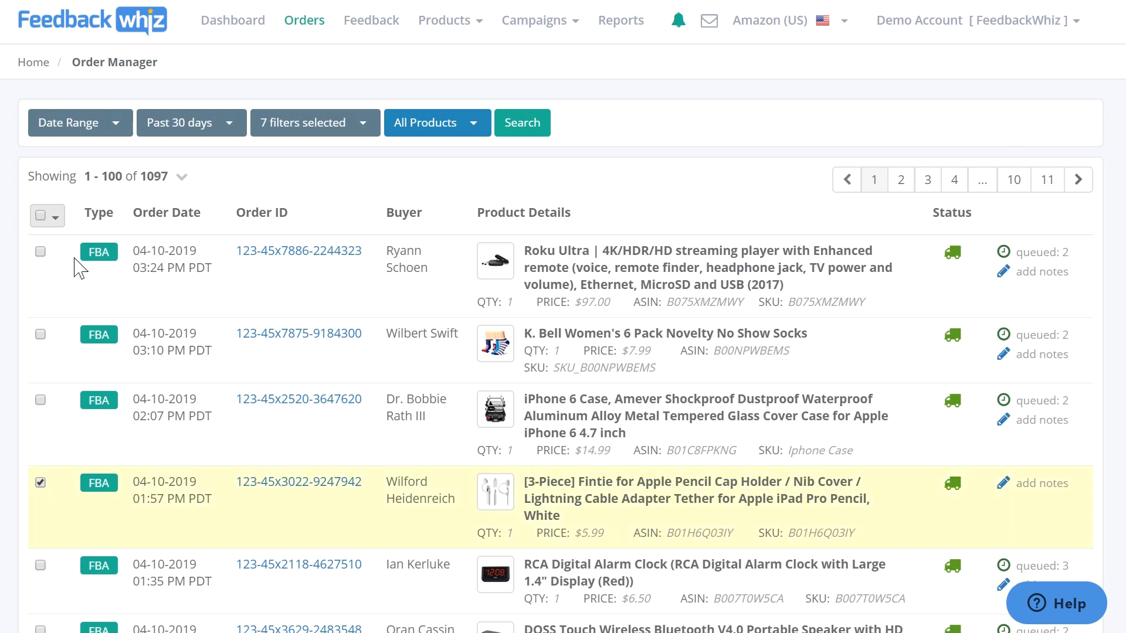
- Mark the Fintie order's buyer as Do Not Solicit via bulk actions, then remove that flag
left_click(54, 217)
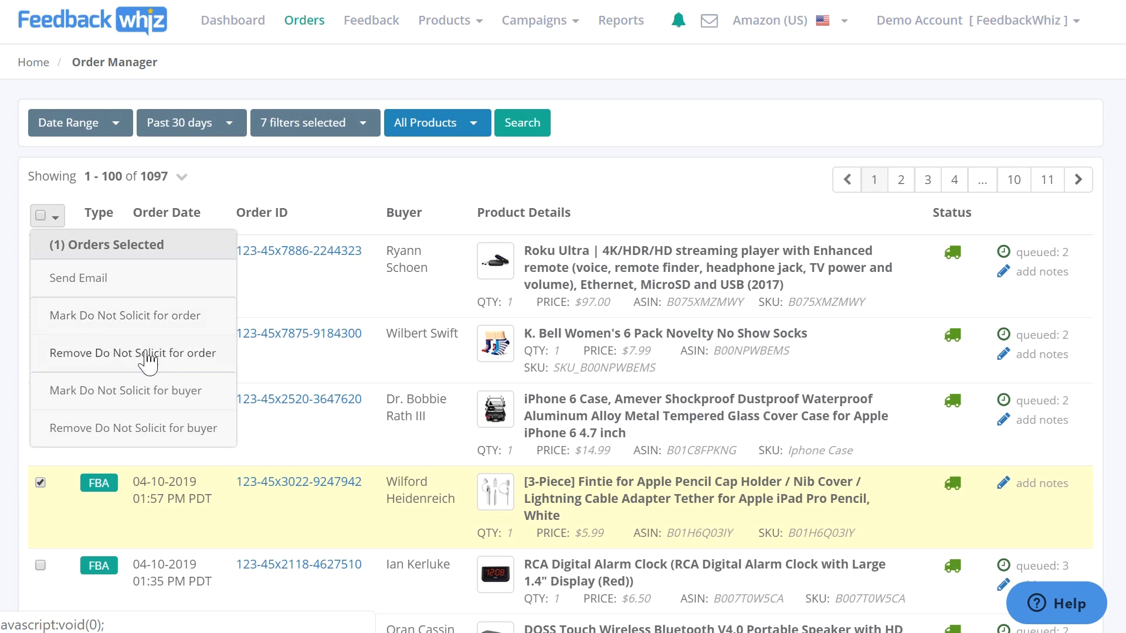
left_click(105, 390)
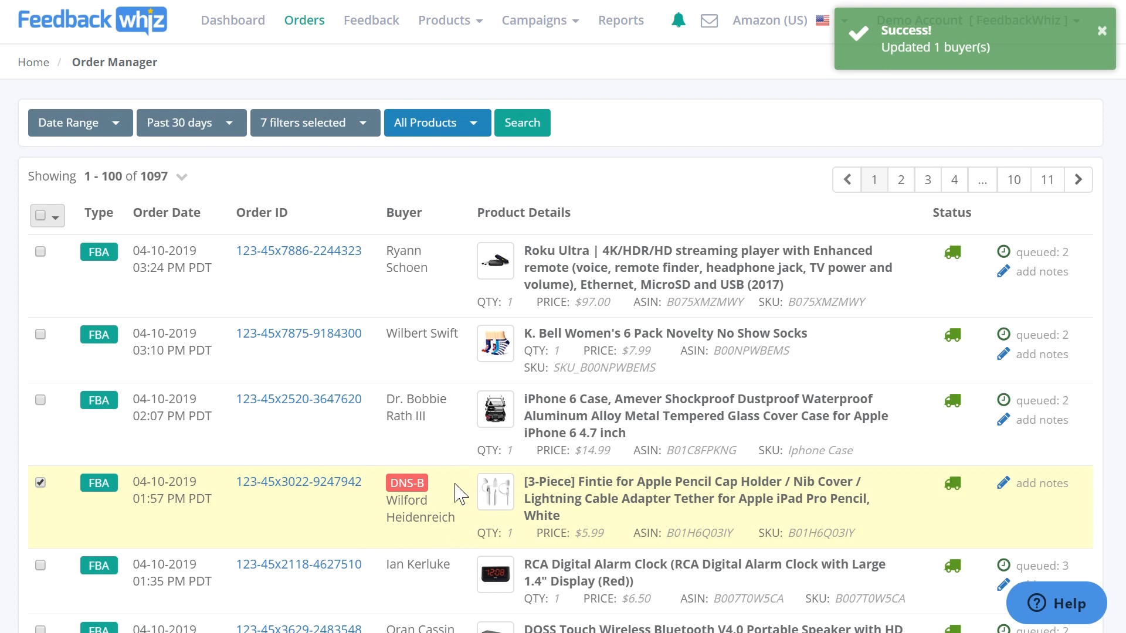
left_click(54, 218)
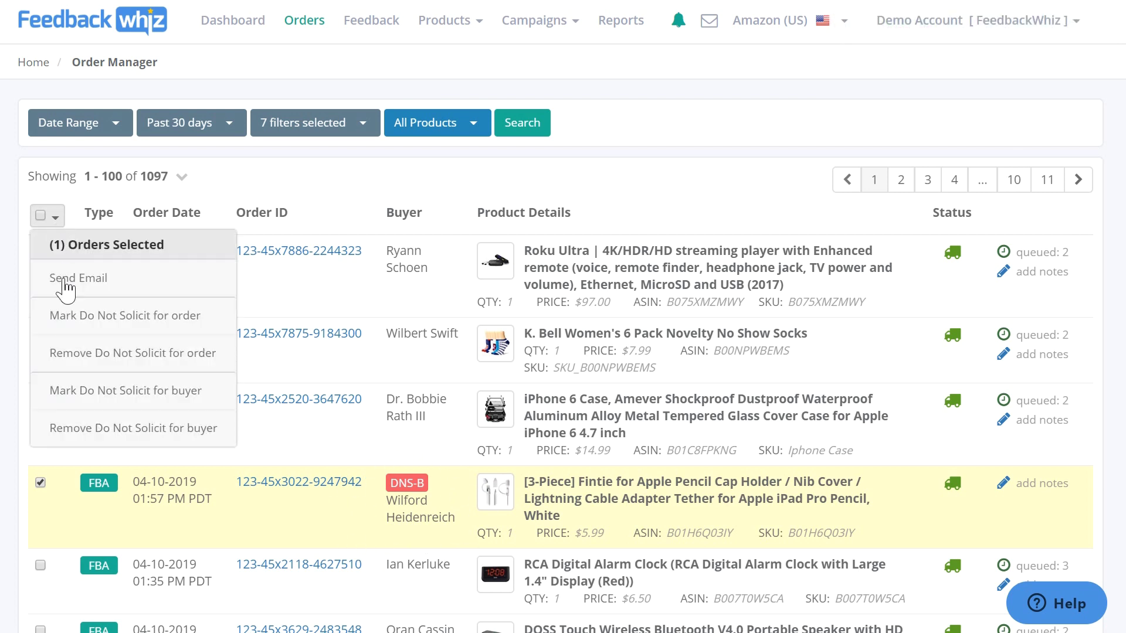
left_click(122, 428)
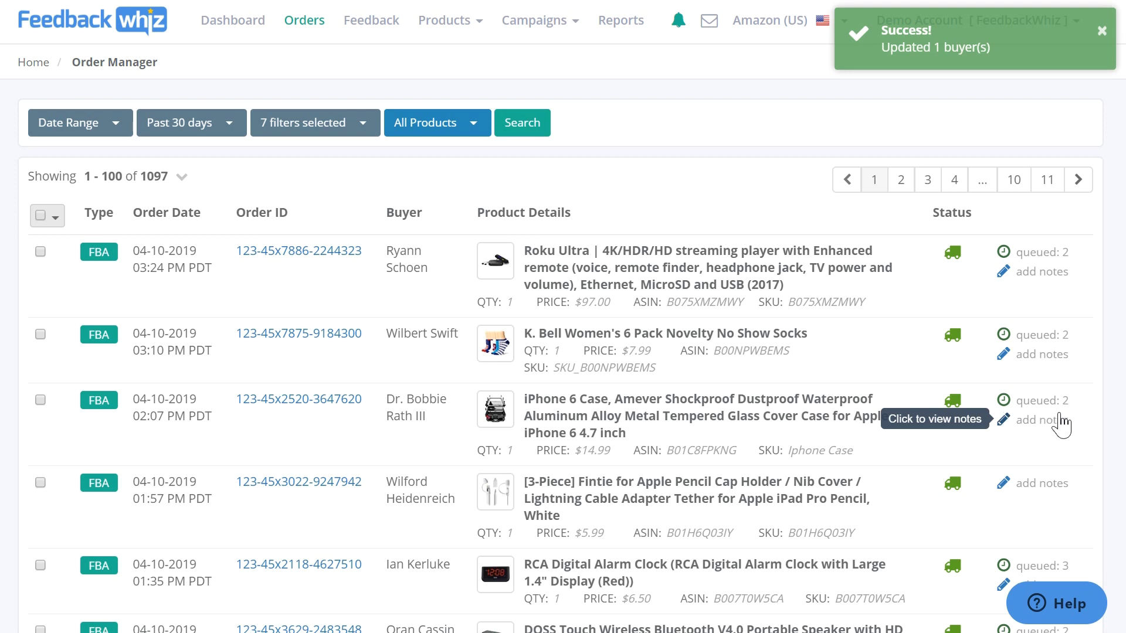
- Go to orders page 2 and check the toner cartridge order's sent emails
left_click(899, 181)
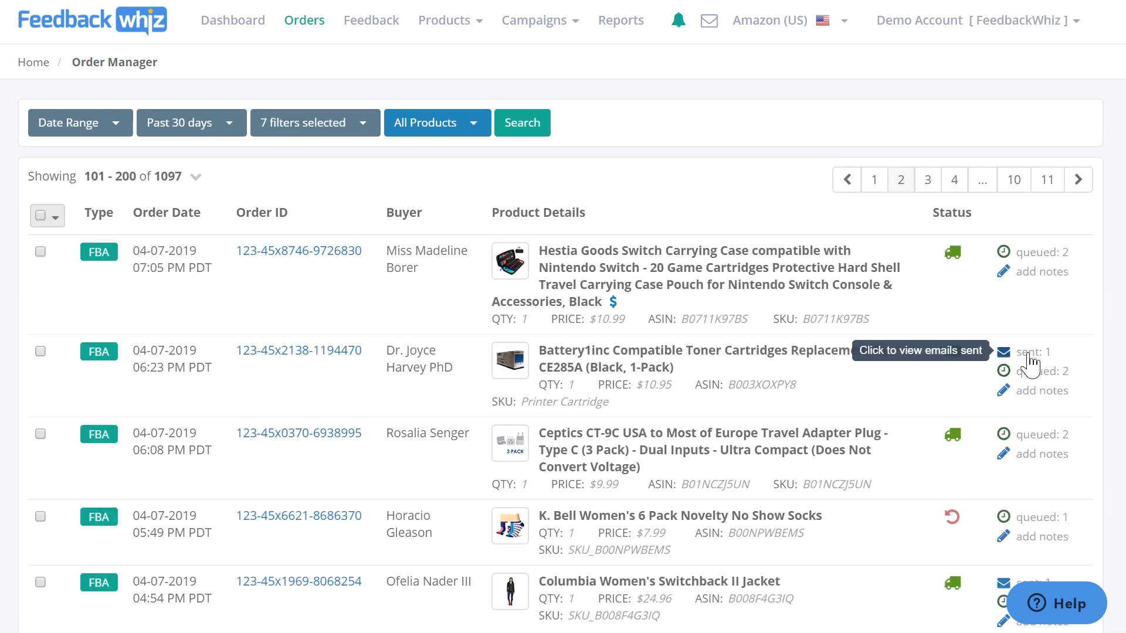
left_click(1029, 355)
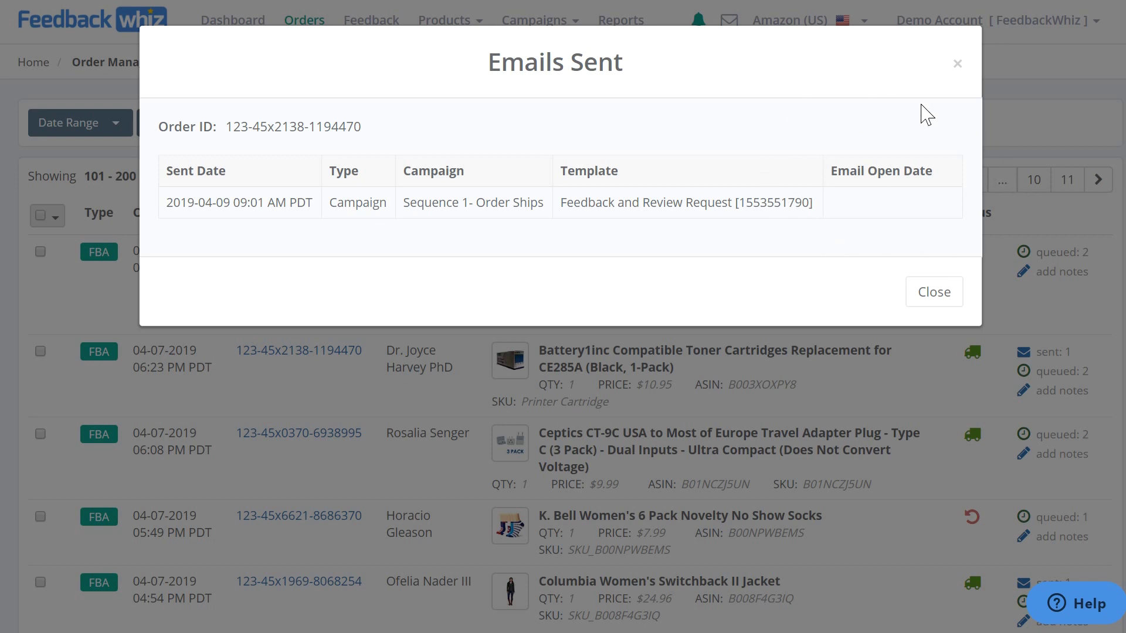
left_click(957, 63)
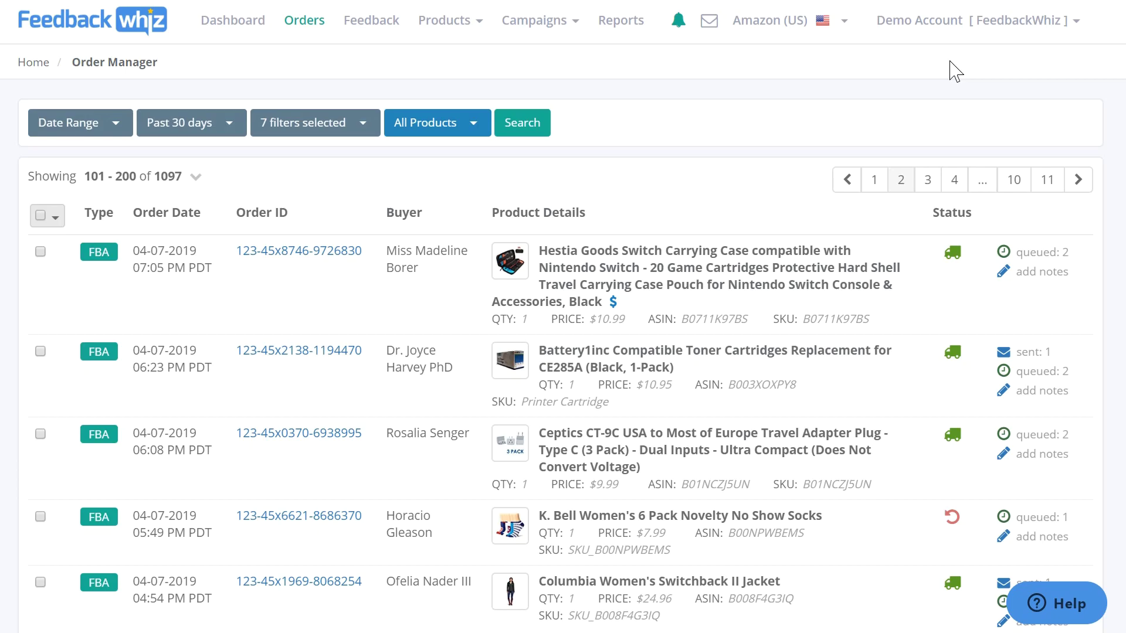
left_click(371, 26)
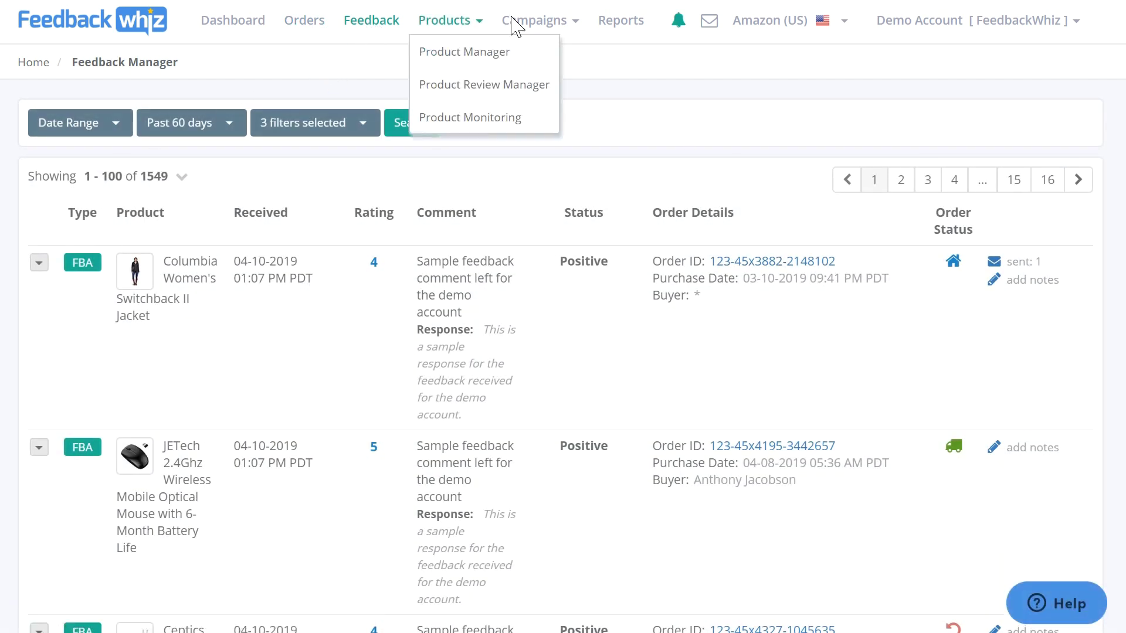
left_click(89, 120)
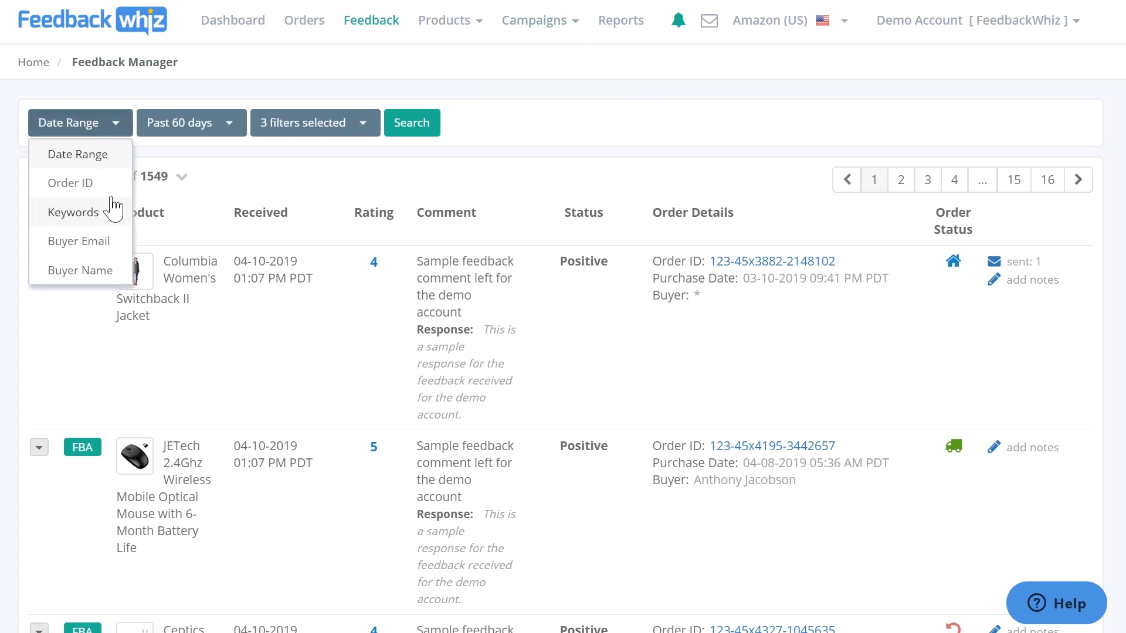
left_click(198, 130)
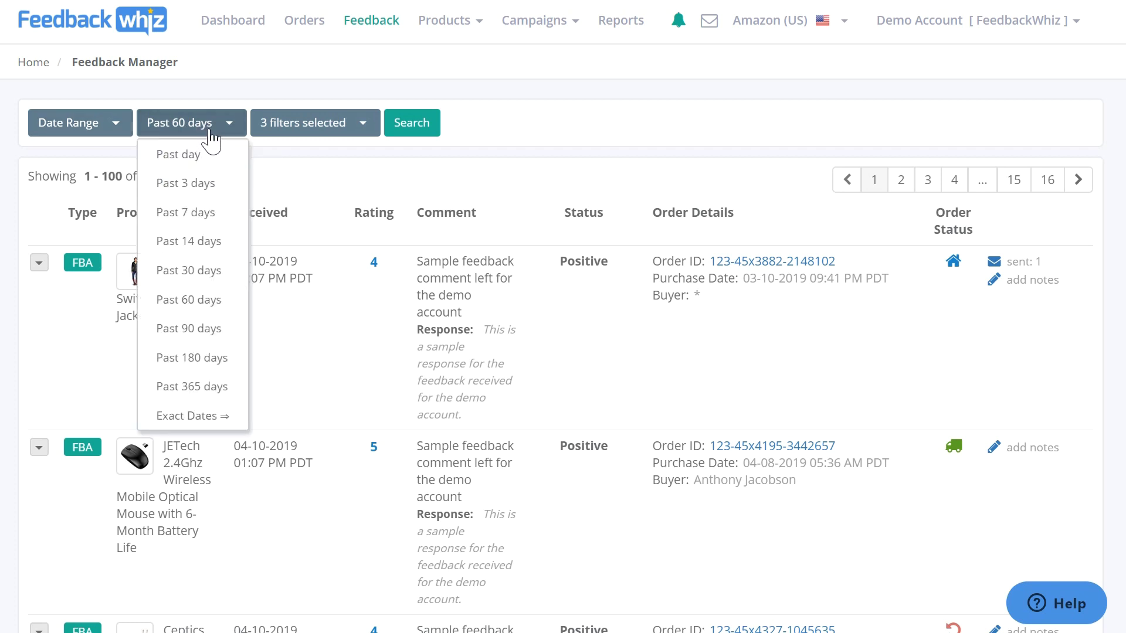
left_click(338, 139)
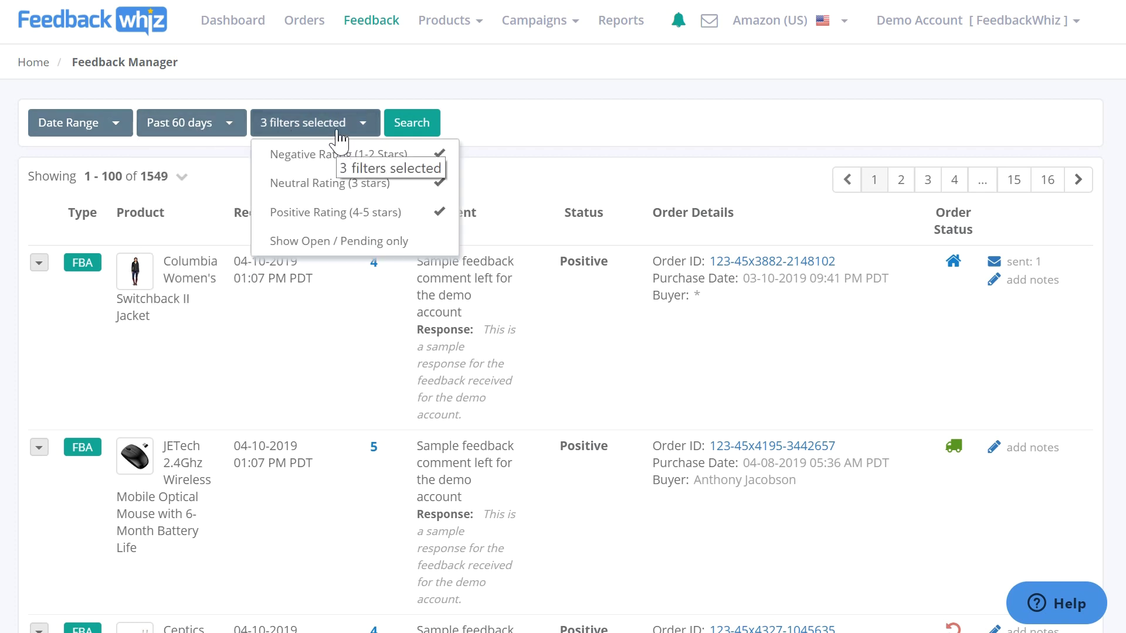
left_click(339, 212)
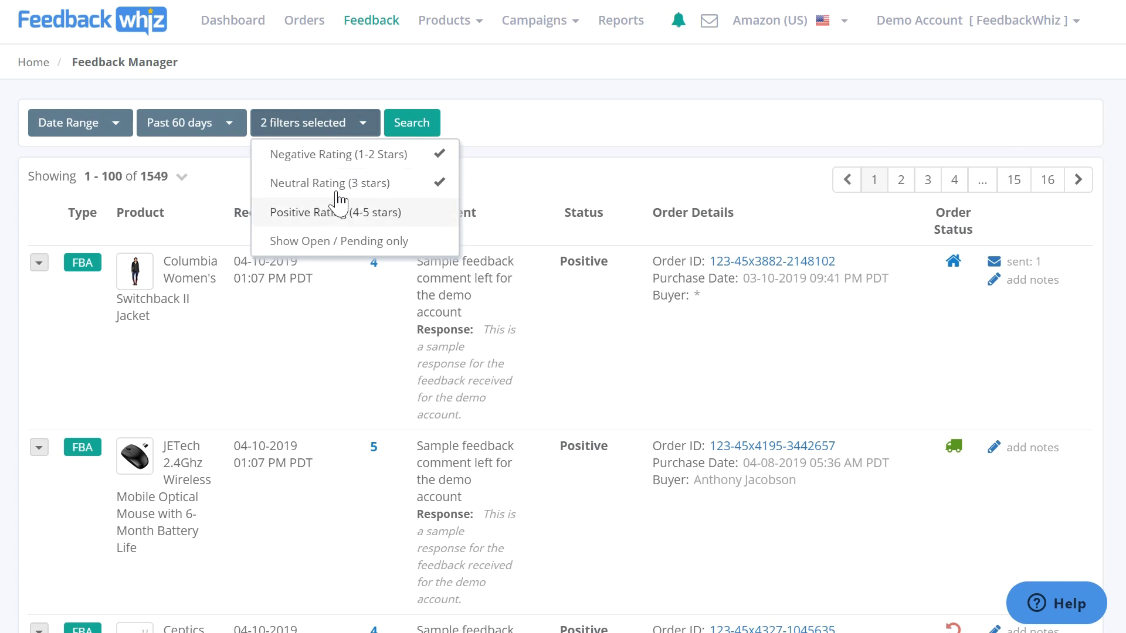
left_click(342, 186)
left_click(468, 126)
left_click(414, 124)
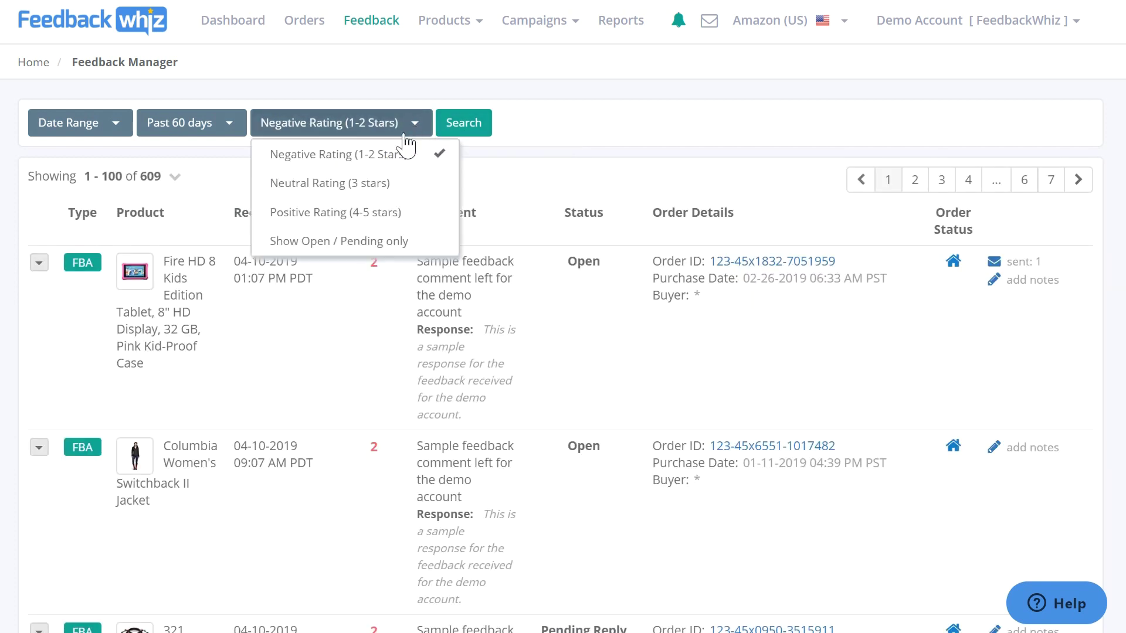
left_click(369, 183)
left_click(381, 213)
left_click(429, 132)
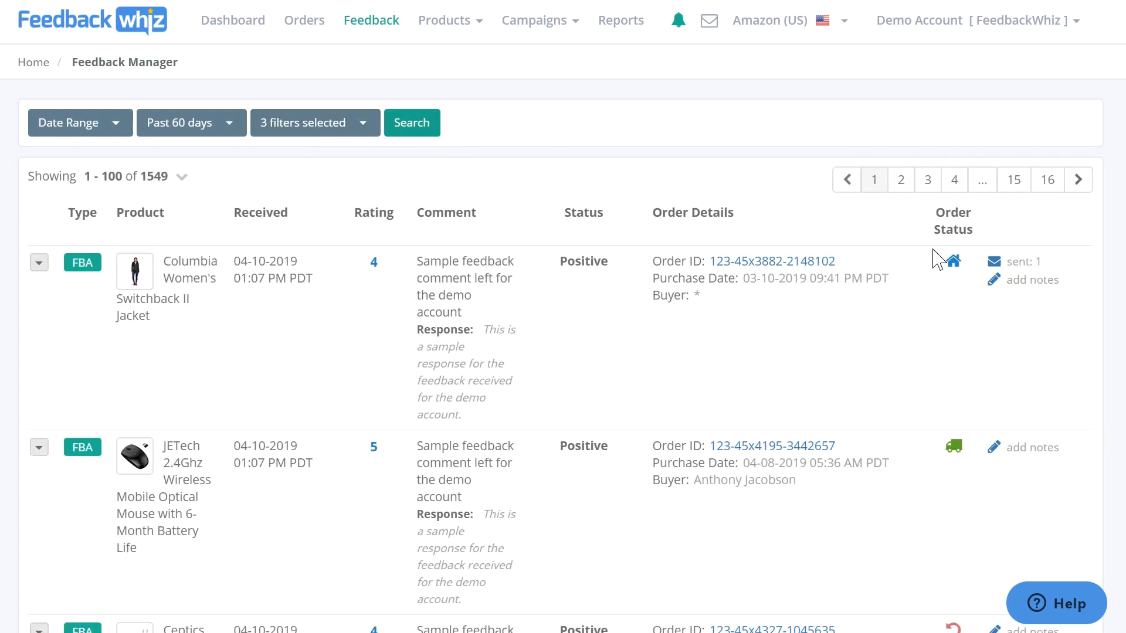
- Check the first order's sent emails, then go to Campaigns > Template Manager
left_click(993, 265)
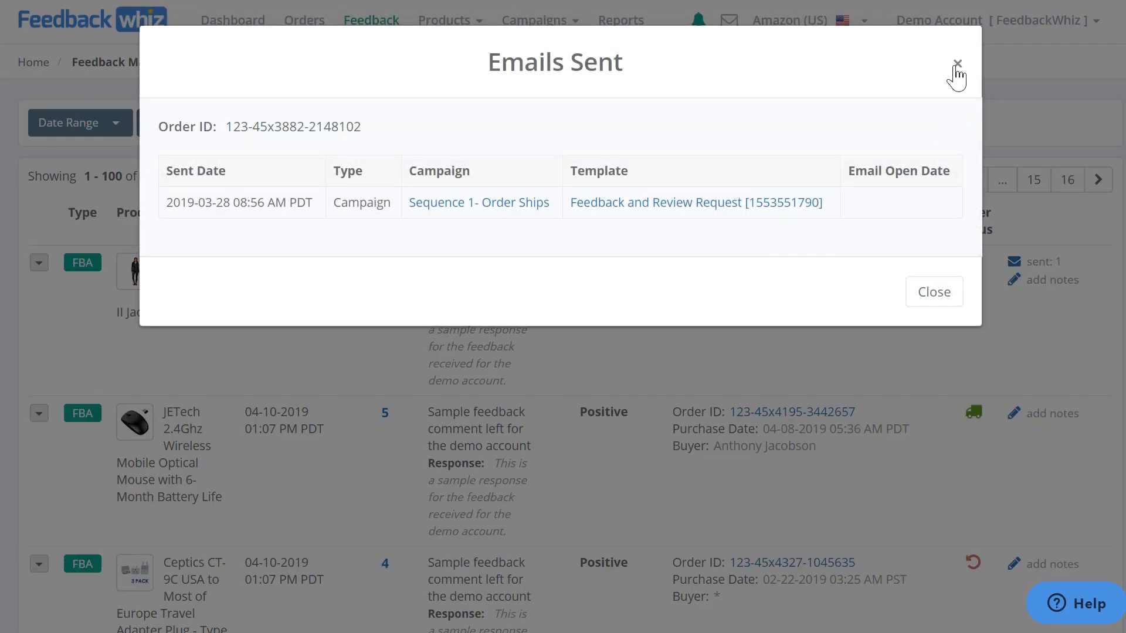
left_click(957, 63)
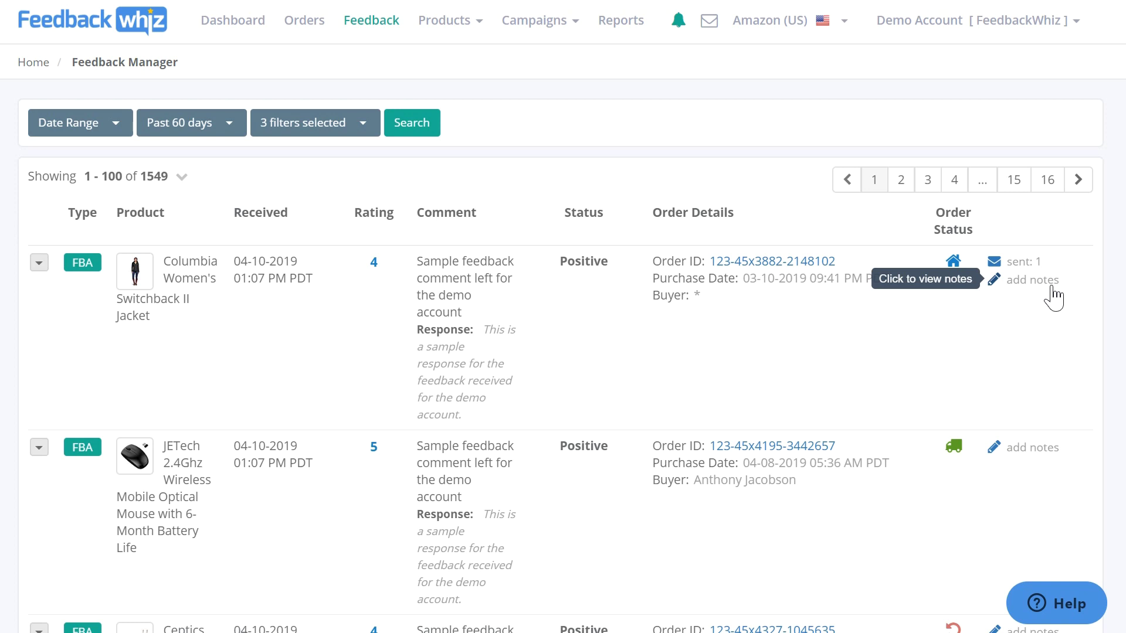
left_click(38, 263)
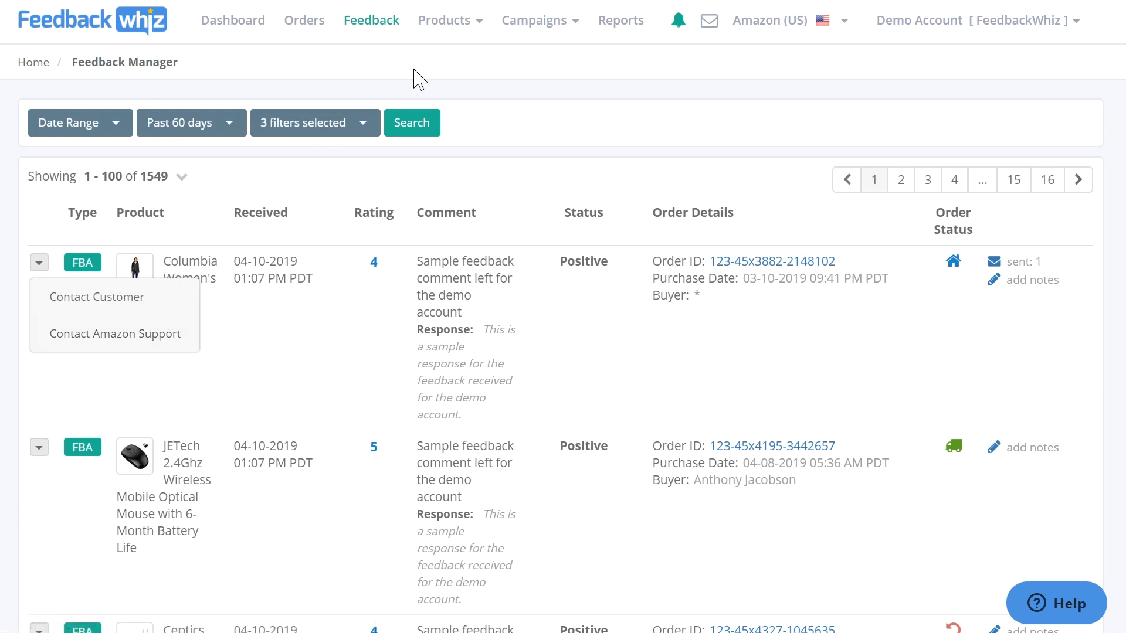
mouse_move(536, 33)
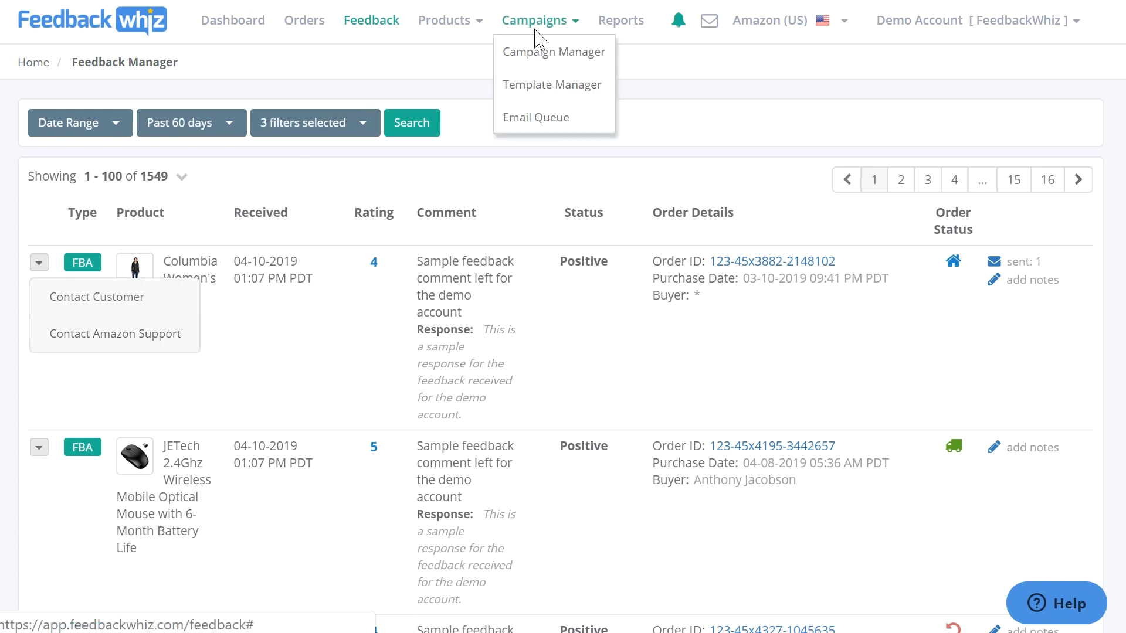
left_click(528, 88)
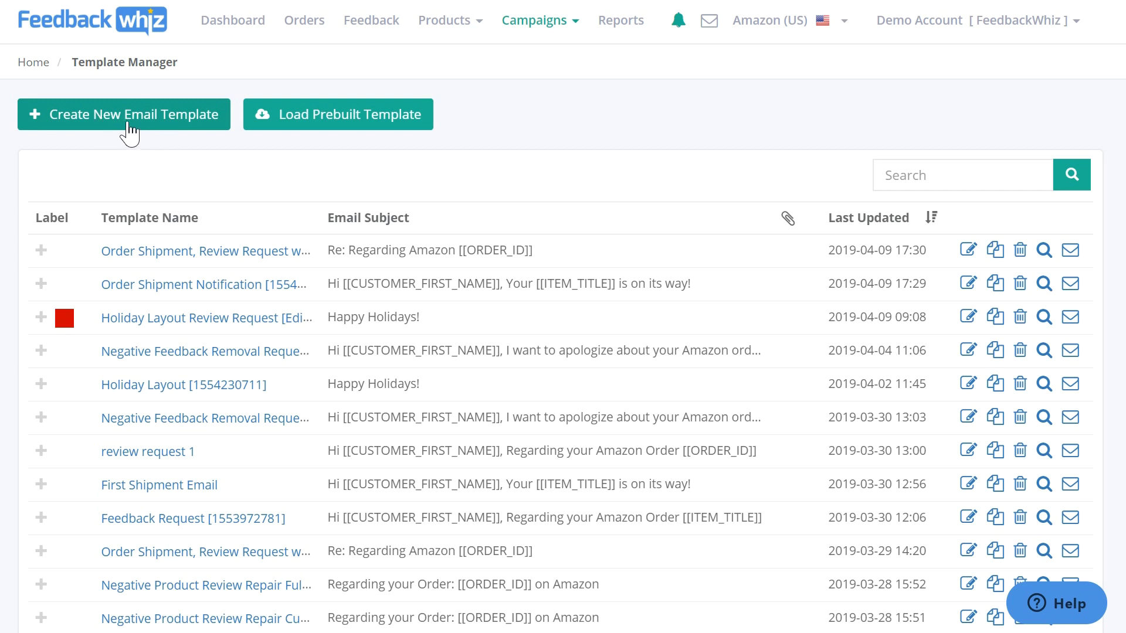
- Load the prebuilt 'Order Shipment, Review Request with Emojis' template as a new template
left_click(330, 122)
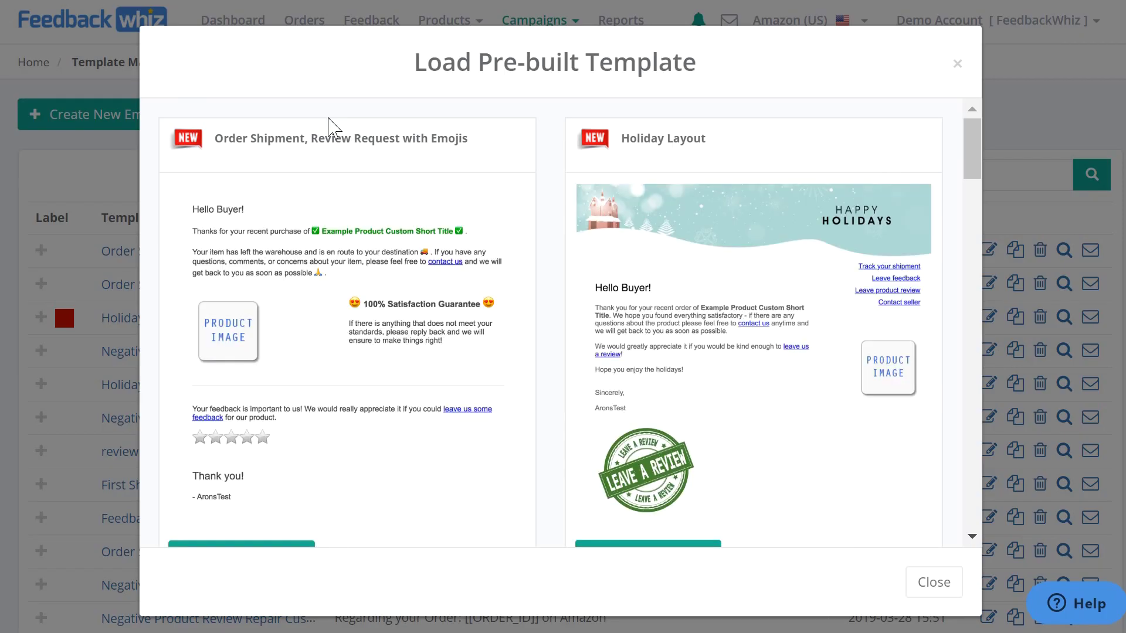
scroll(321, 330, "down", 4)
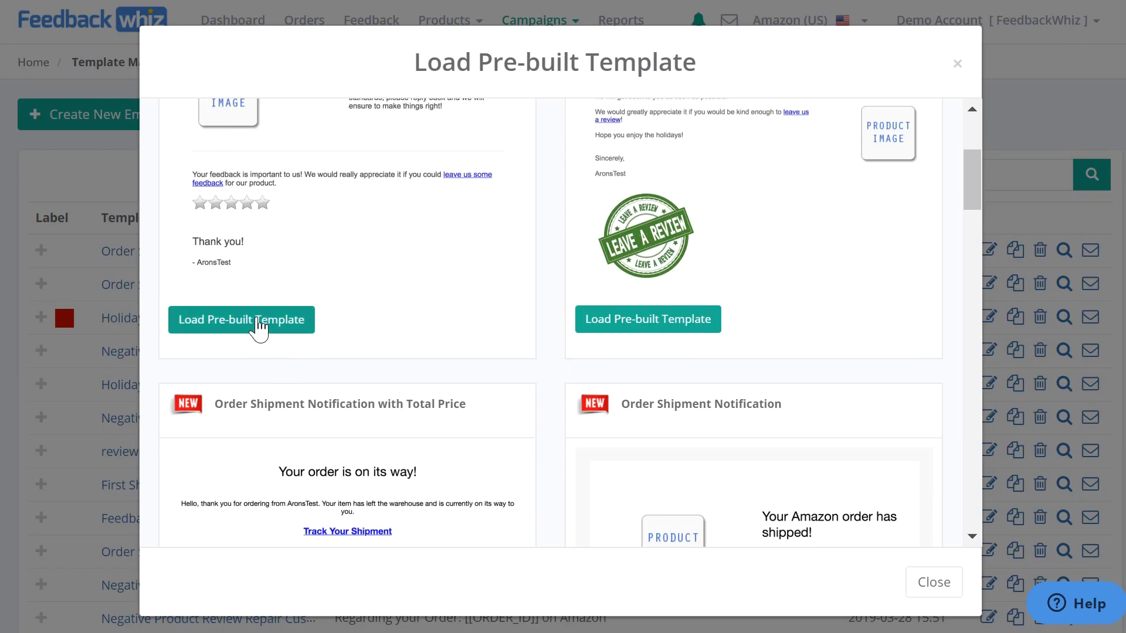
left_click(258, 324)
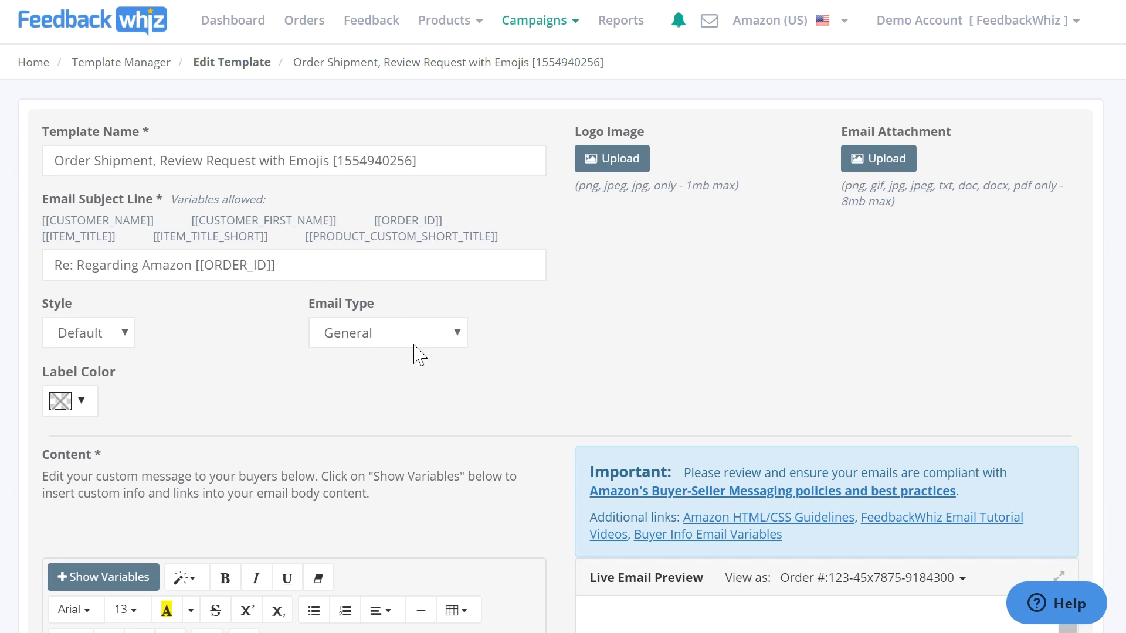
scroll(420, 355, "down", 2)
left_click(414, 215)
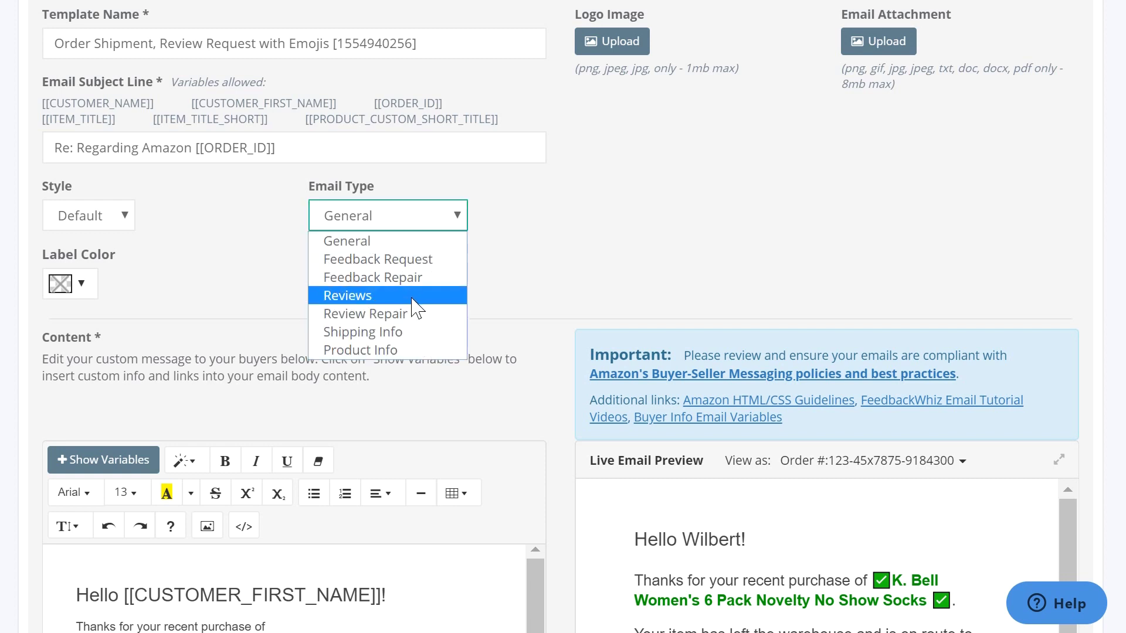
left_click(422, 226)
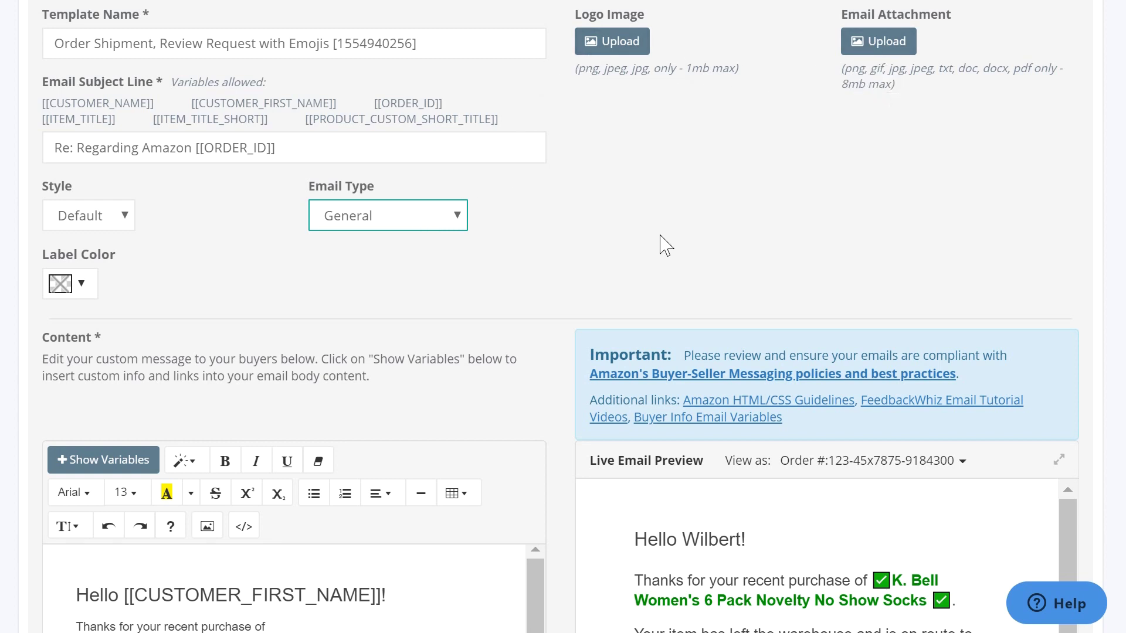
scroll(487, 302, "down", 2)
left_click(86, 177)
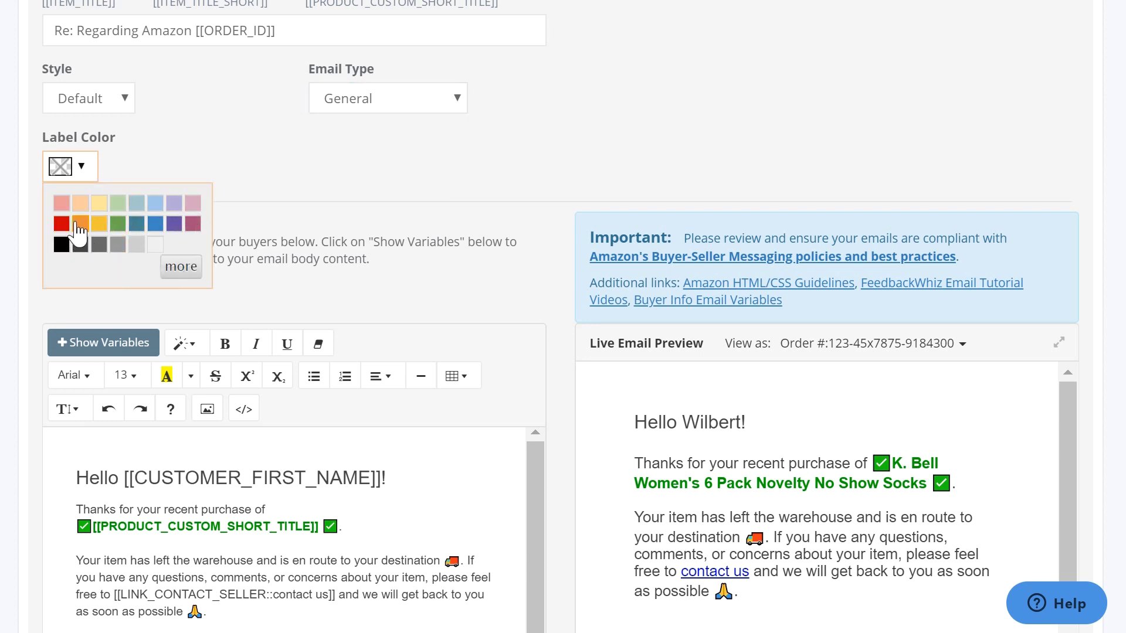
left_click(86, 175)
scroll(216, 221, "down", 4)
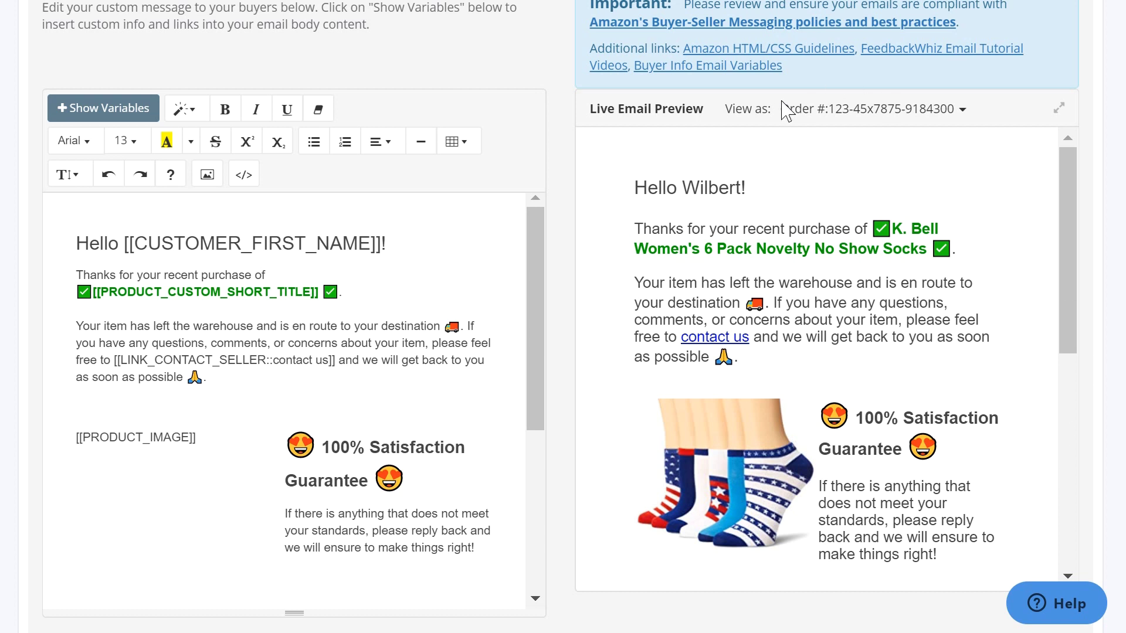
- Preview the template as sent for the Roku Ultra order, reading through to the sign-off
left_click(849, 115)
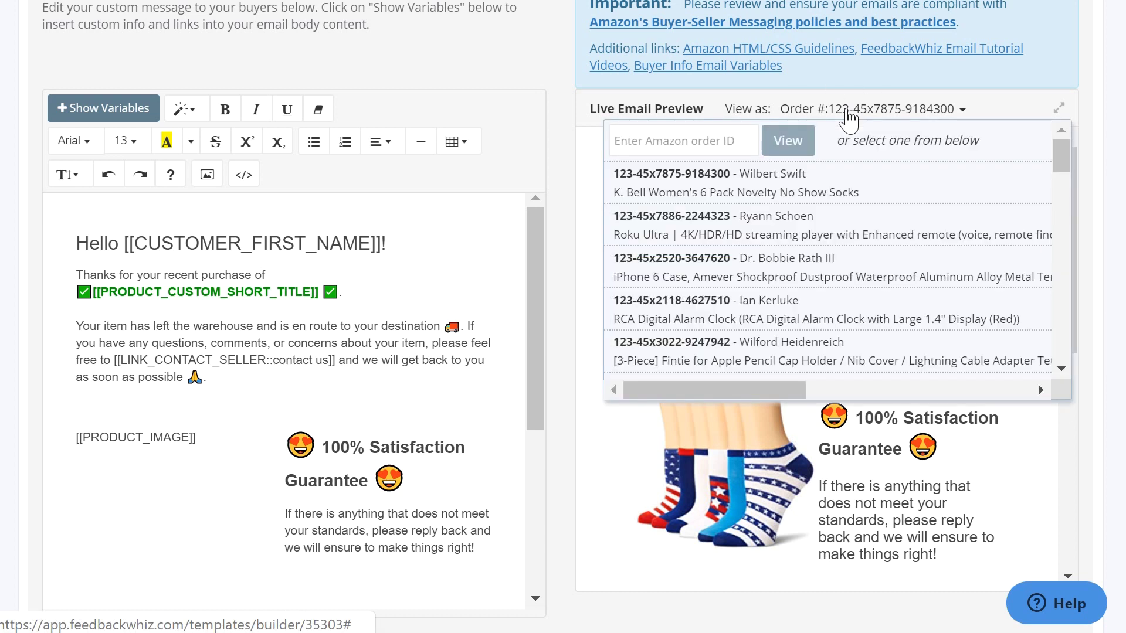
left_click(841, 238)
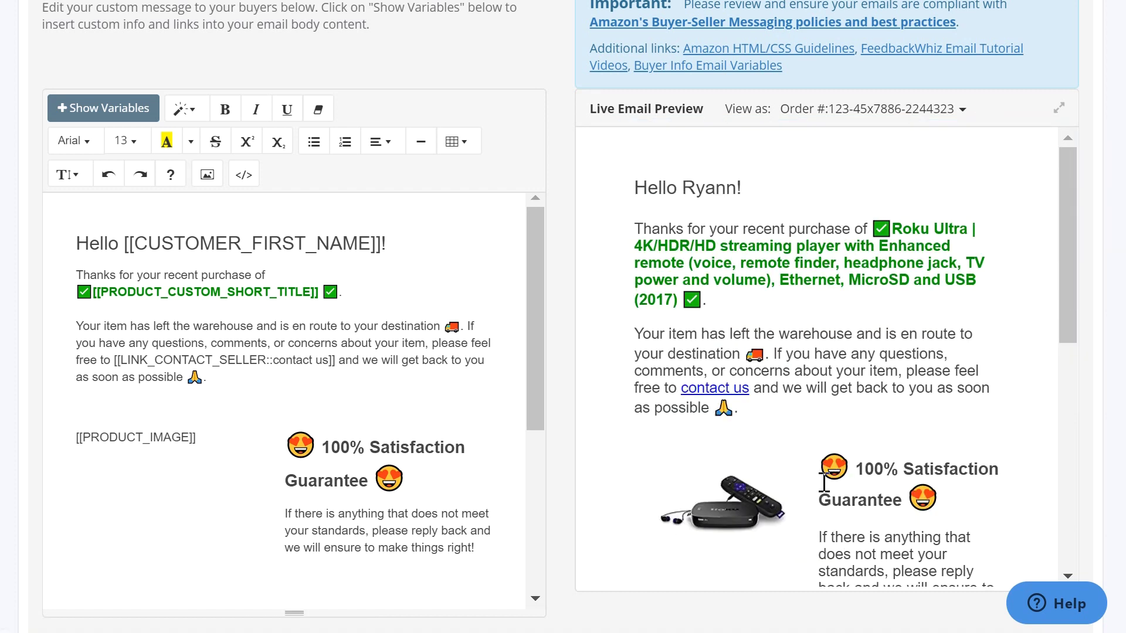
scroll(889, 433, "down", 4)
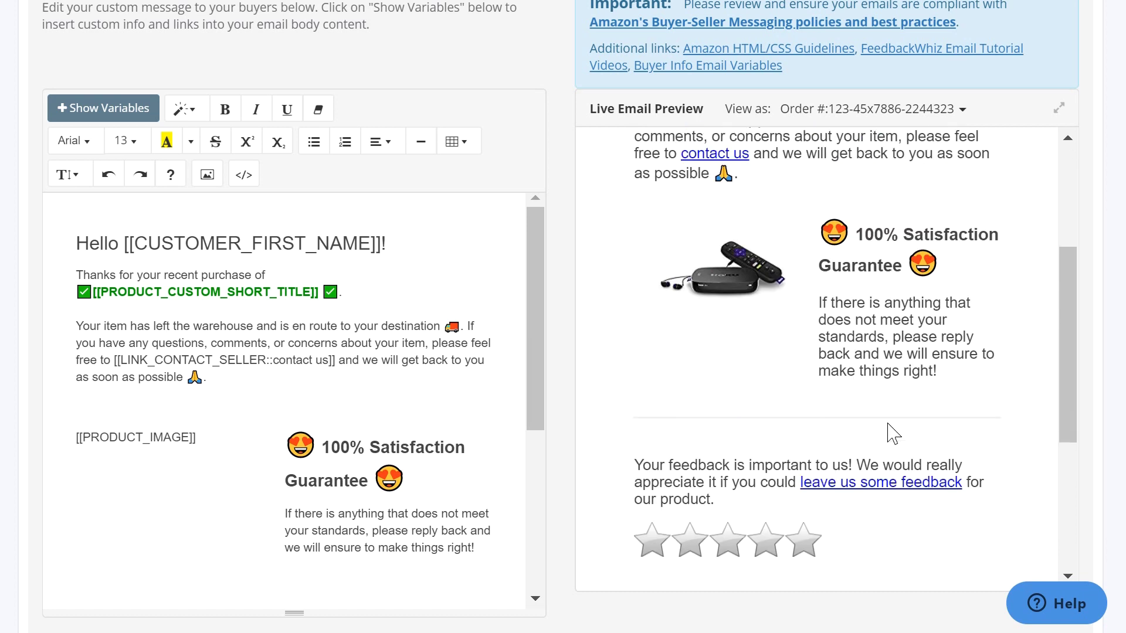
scroll(890, 432, "down", 5)
scroll(540, 168, "down", 2)
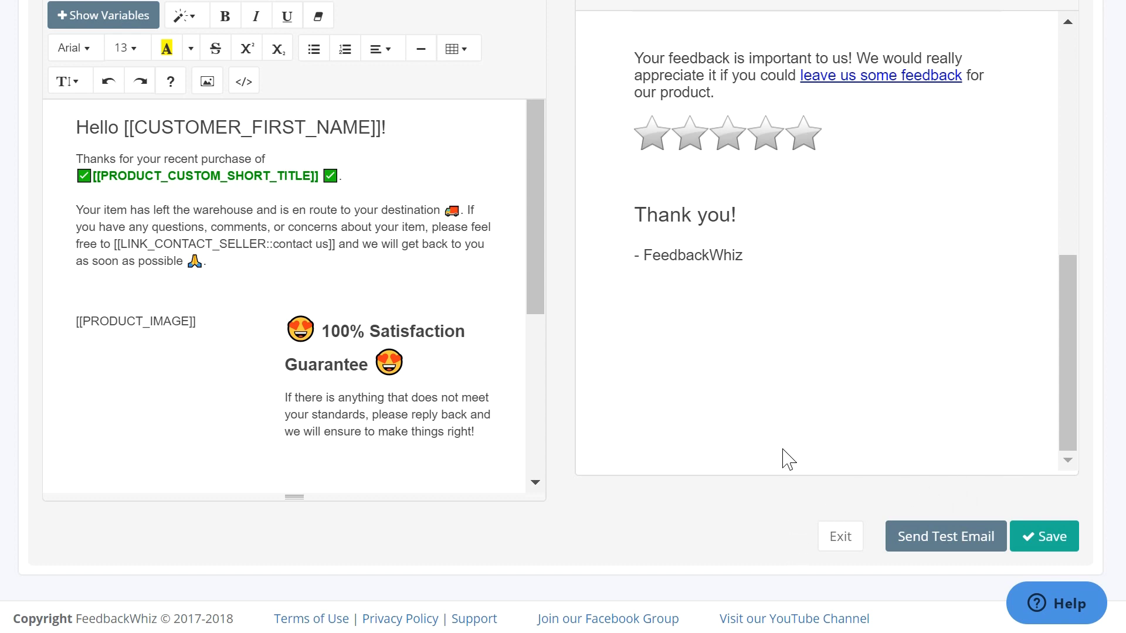
scroll(703, 559, "up", 10)
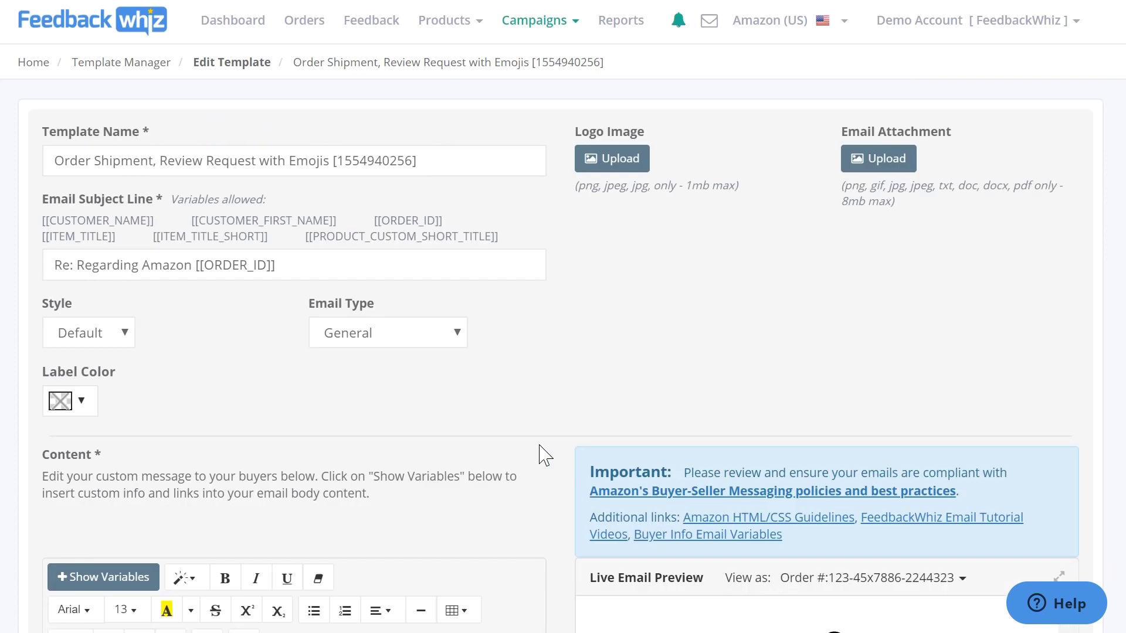
mouse_move(531, 16)
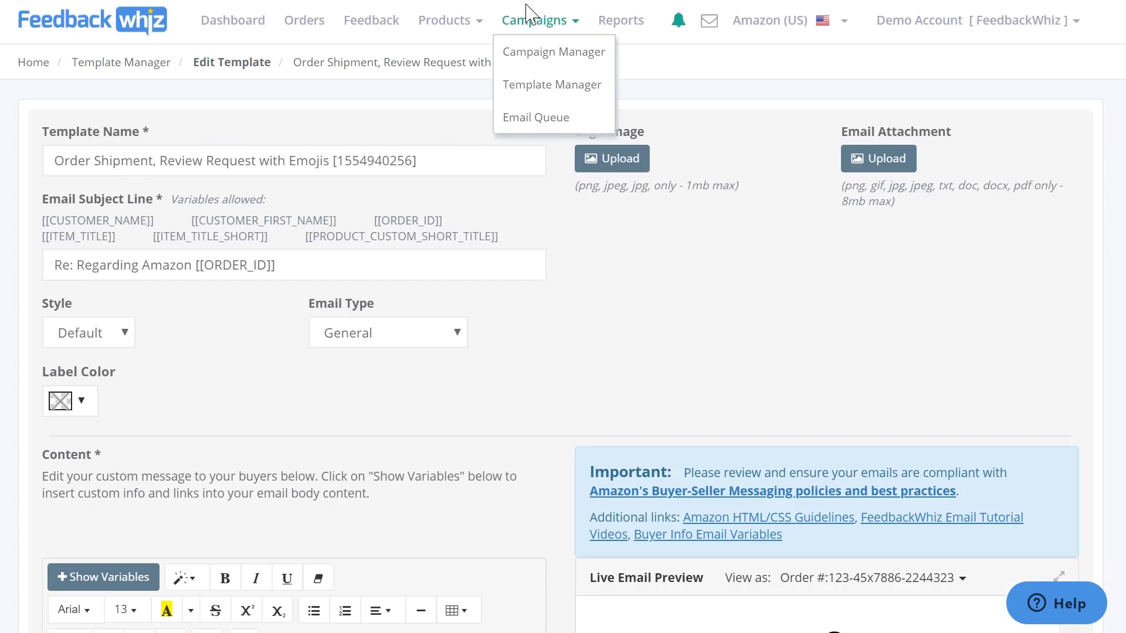
- Create a new campaign named 'order1' using the [Product A]Order Shipment template
left_click(549, 56)
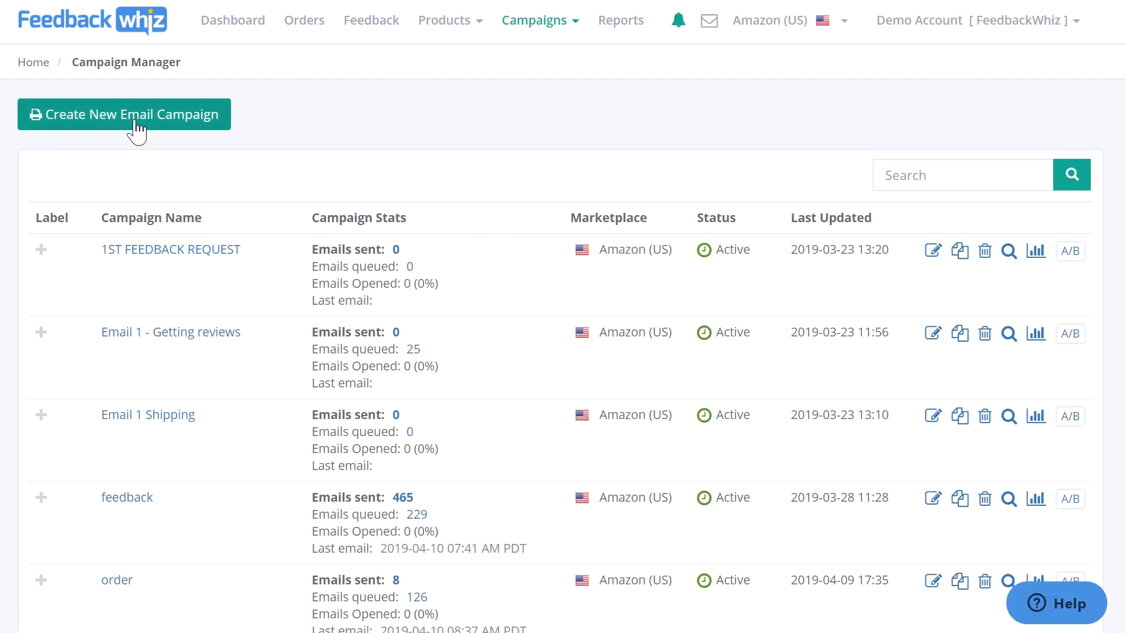
left_click(136, 123)
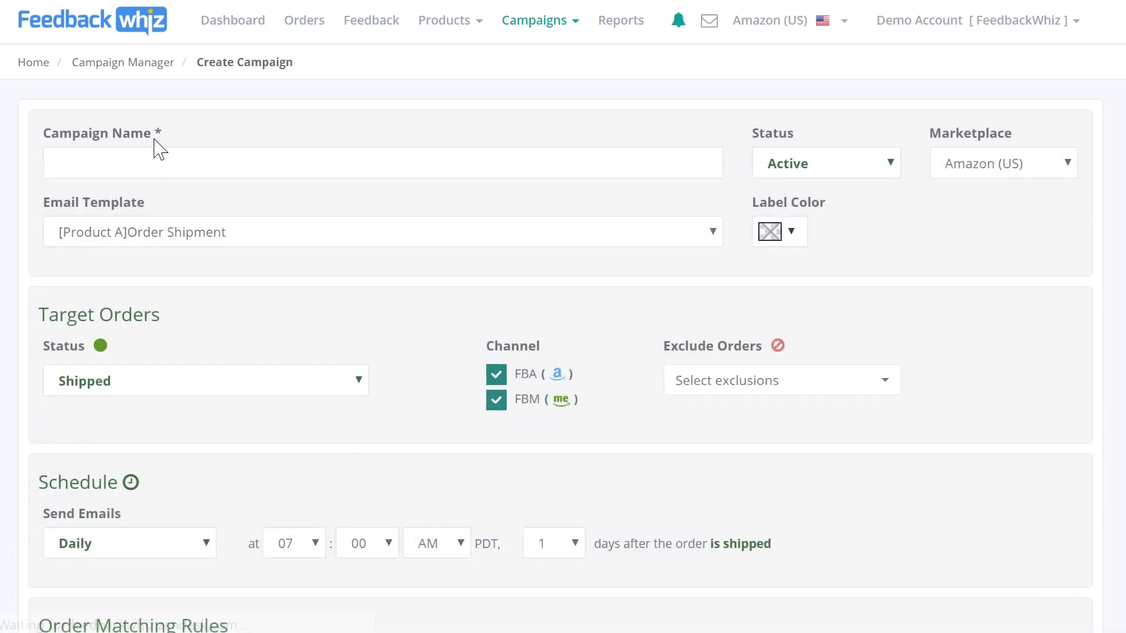
left_click(167, 148)
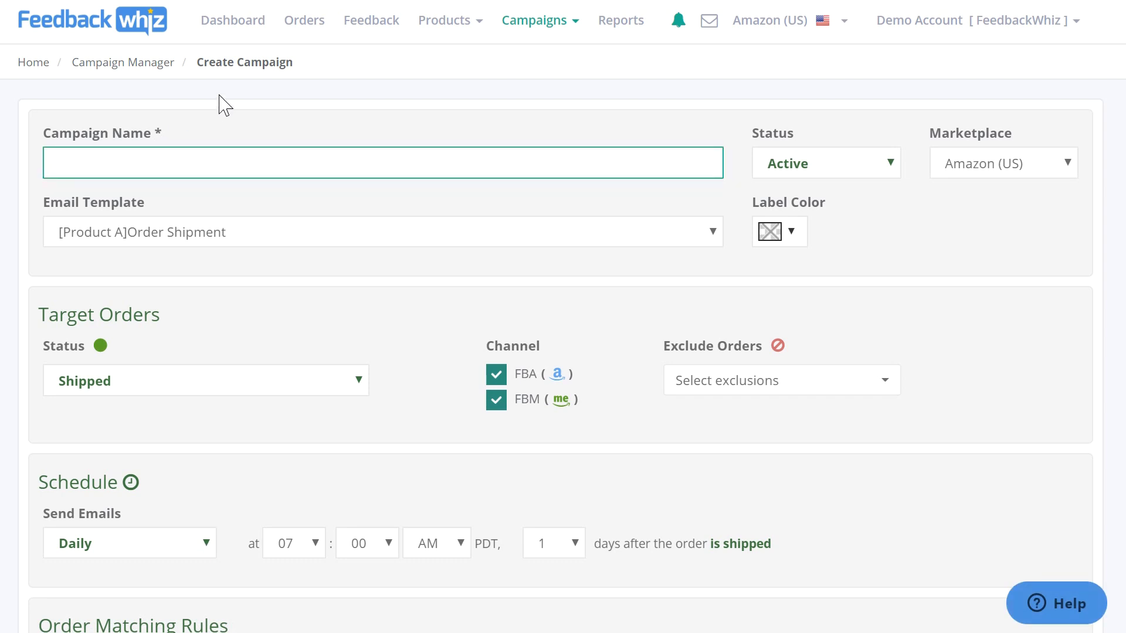
type("order1")
left_click(234, 239)
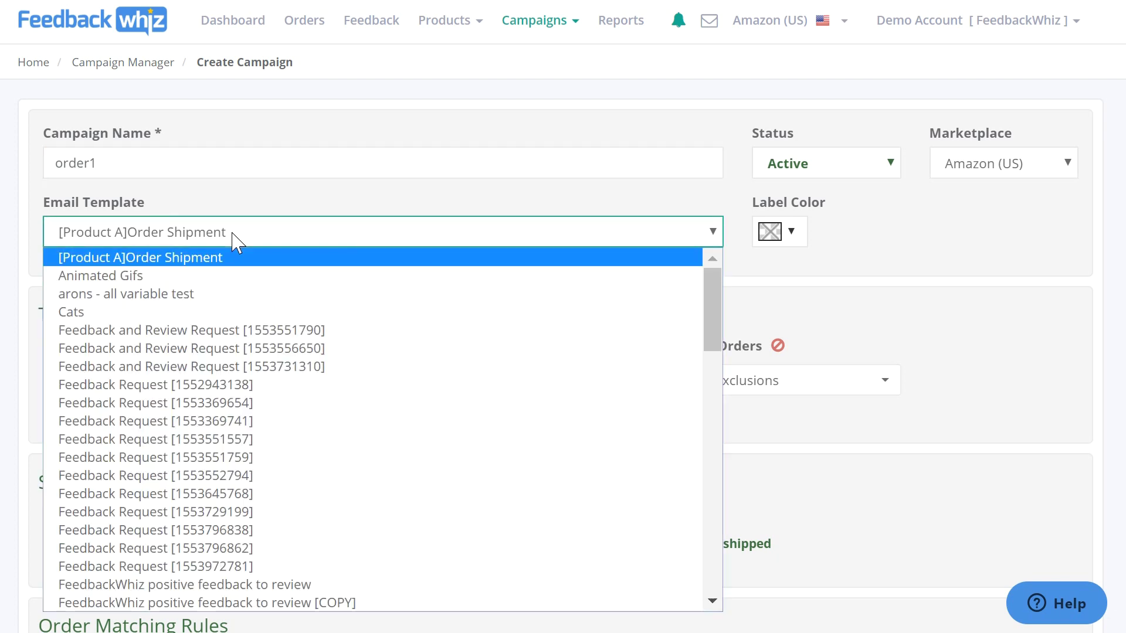
left_click(236, 240)
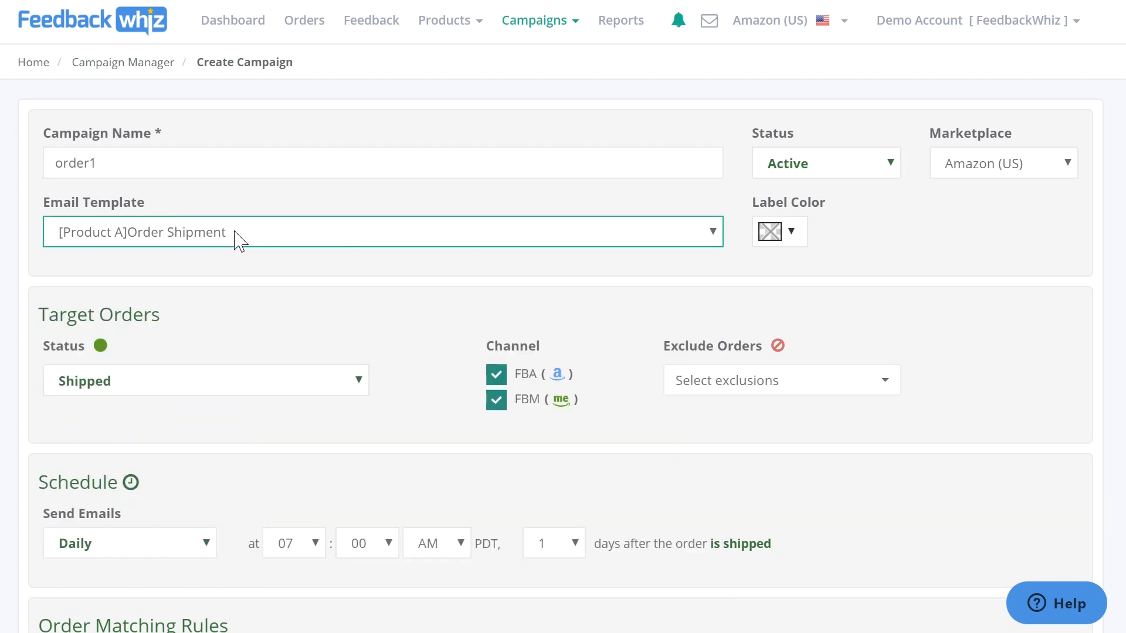
scroll(239, 240, "down", 4)
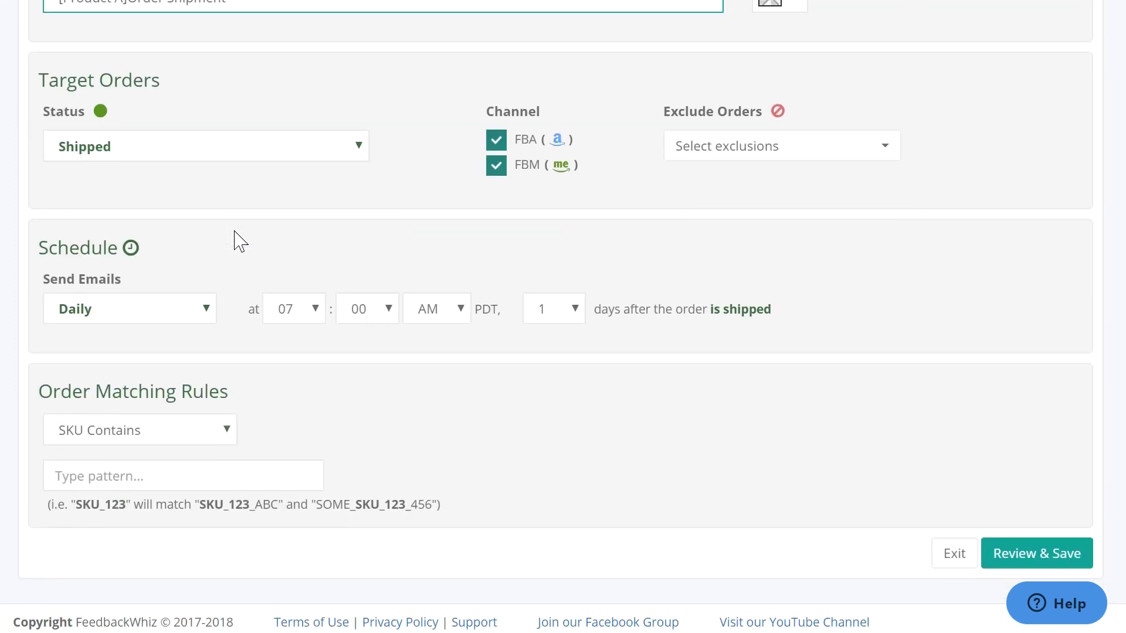
- Keep Shipped status, no order exclusions, and daily sending at 07
left_click(245, 165)
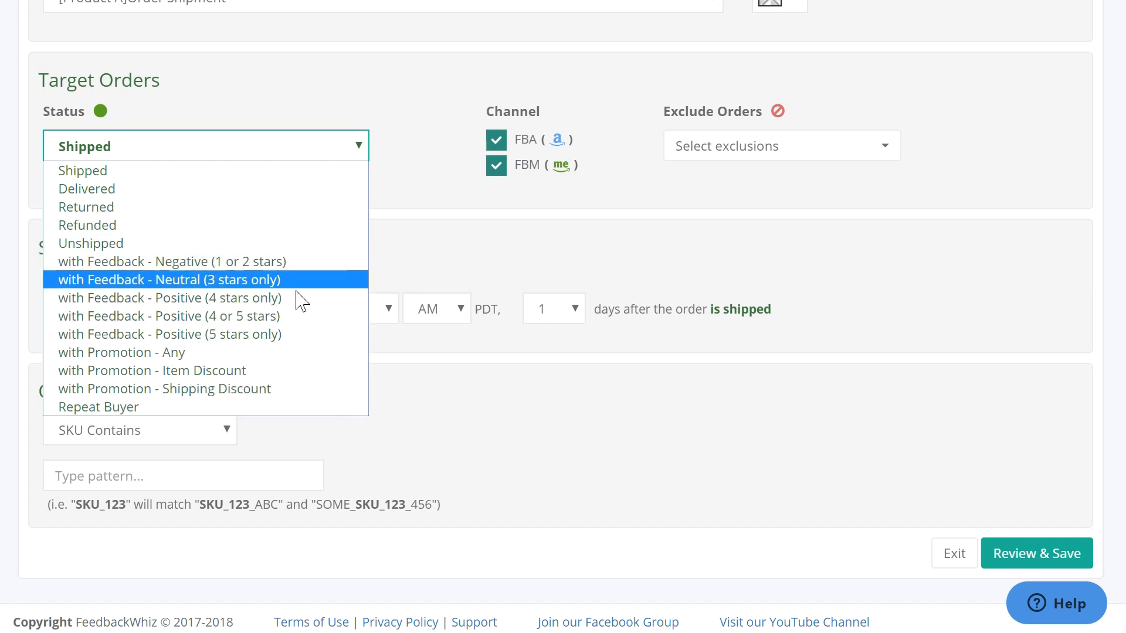
left_click(292, 150)
left_click(807, 154)
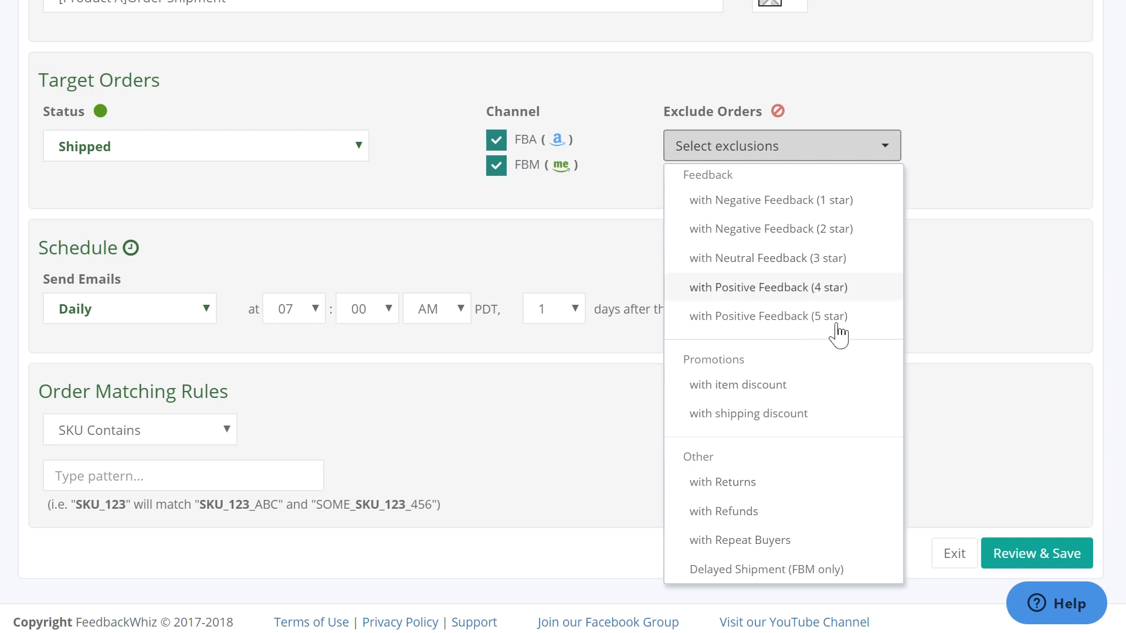
left_click(832, 157)
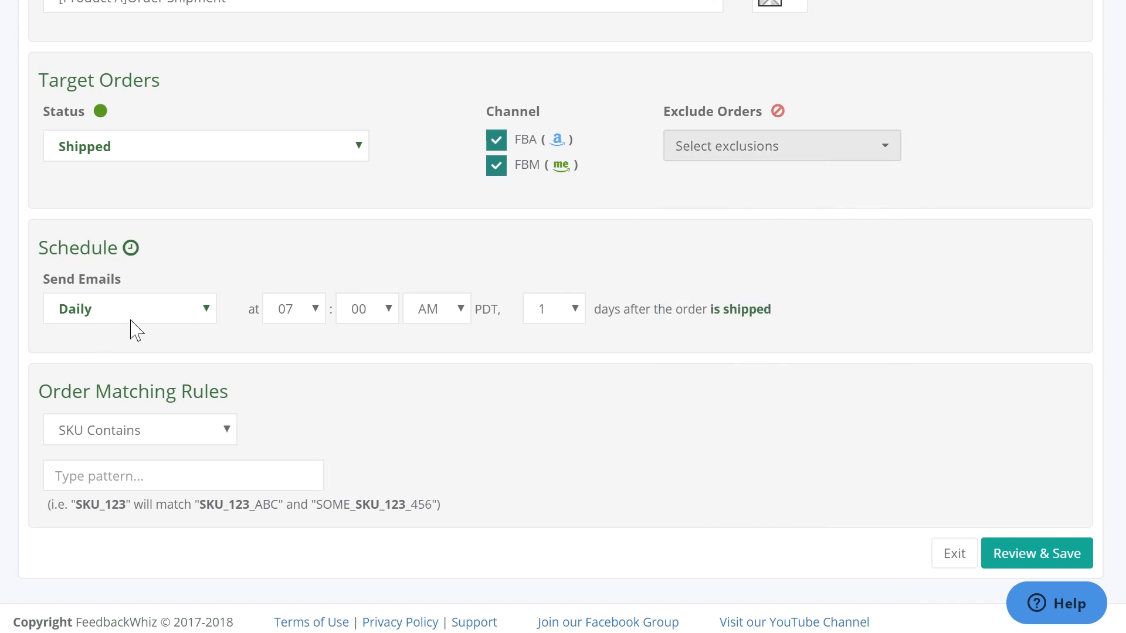
left_click(148, 320)
left_click(146, 313)
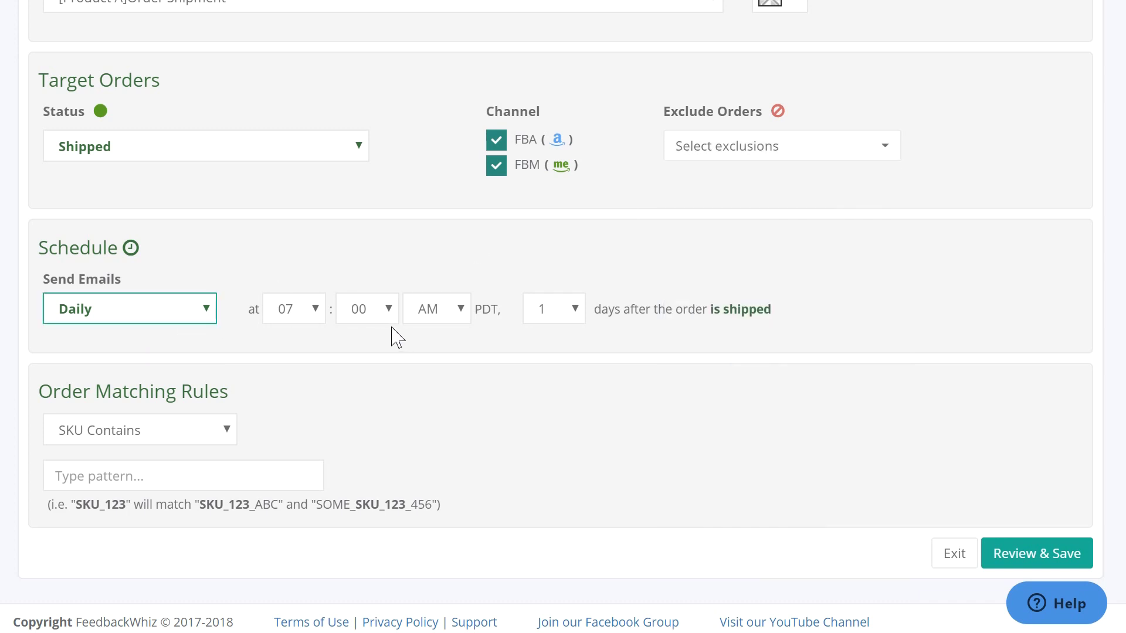
left_click(299, 314)
left_click(299, 315)
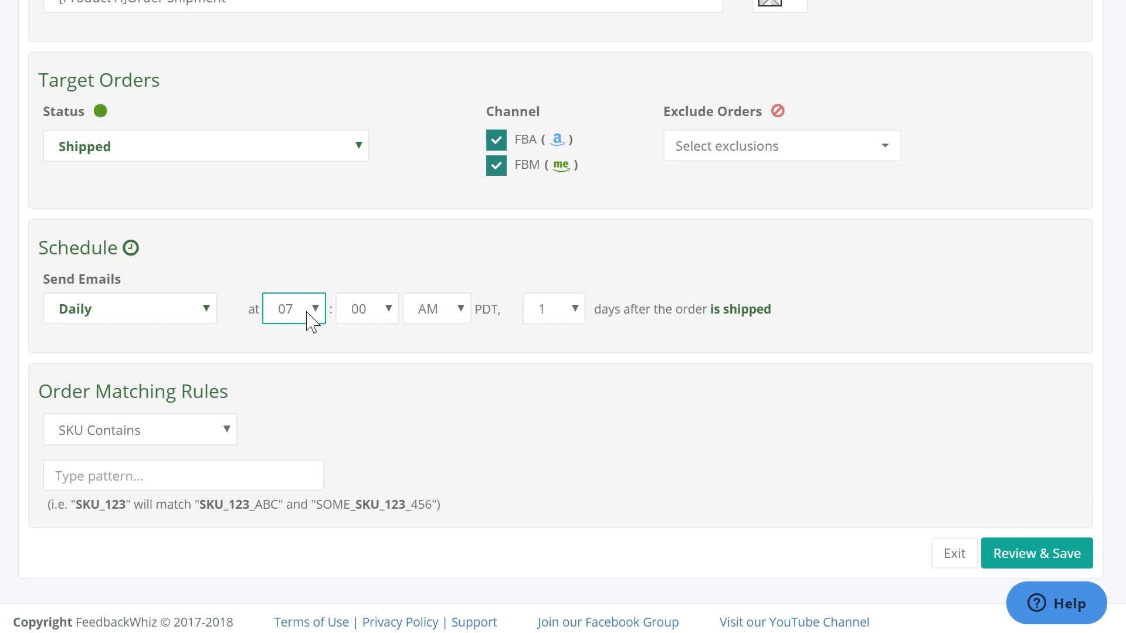
- Send emails 5 days after shipment and match the campaign to All Products
left_click(573, 319)
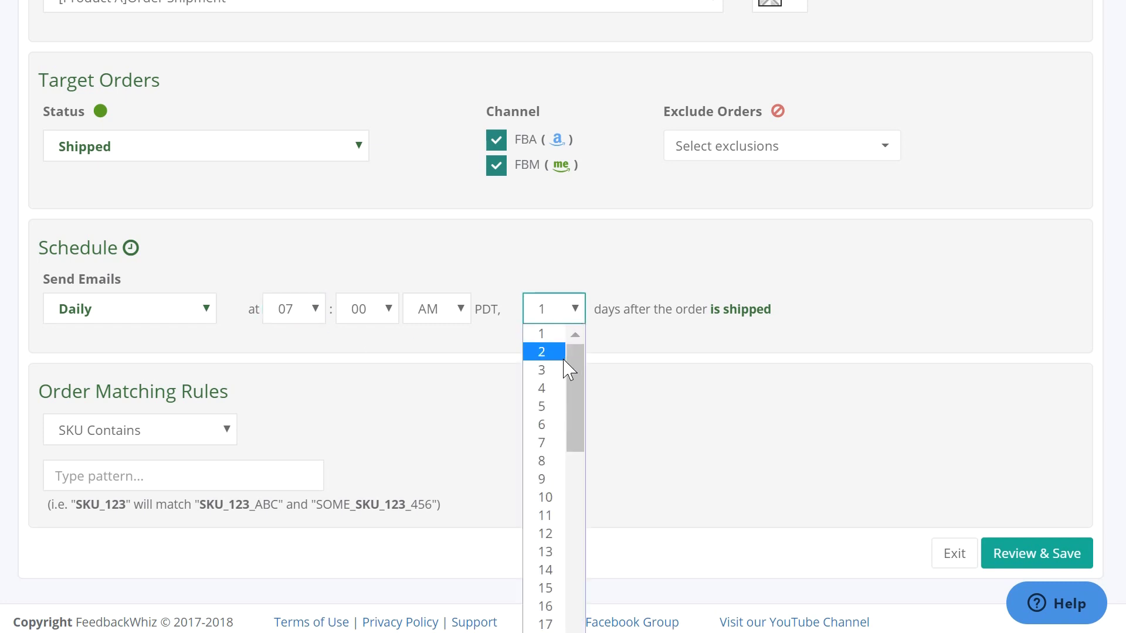
left_click(557, 413)
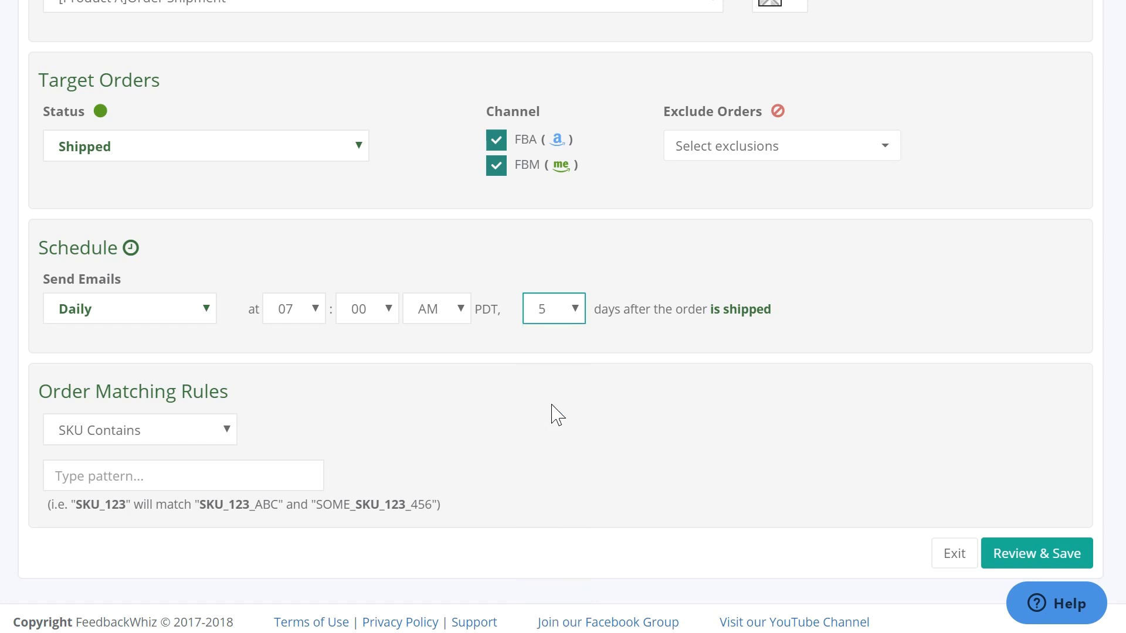
left_click(188, 431)
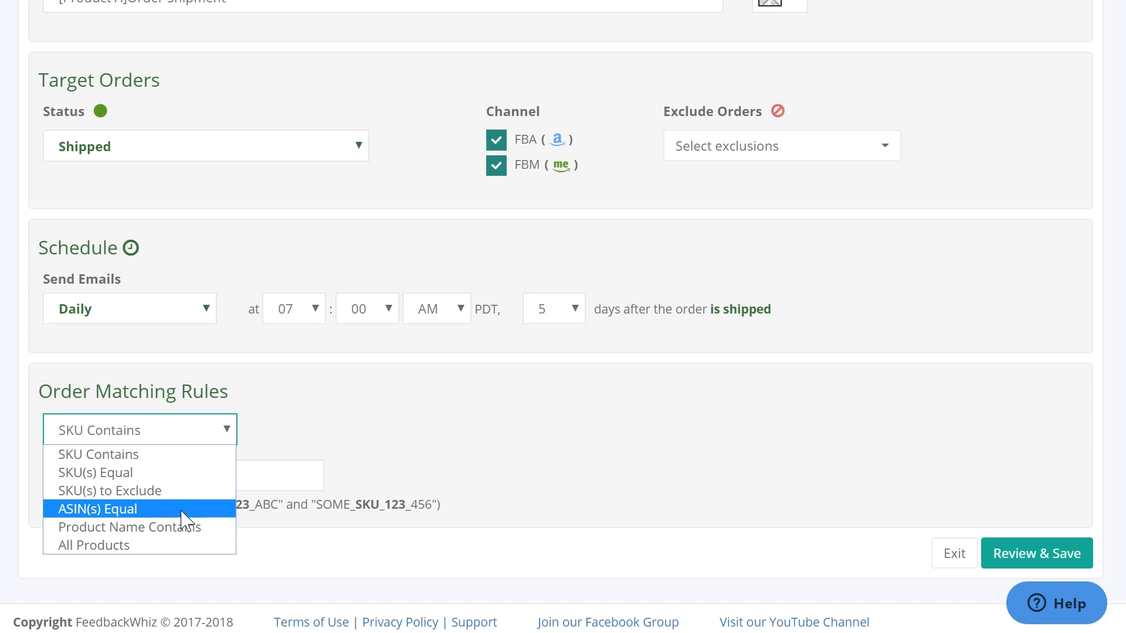
left_click(164, 548)
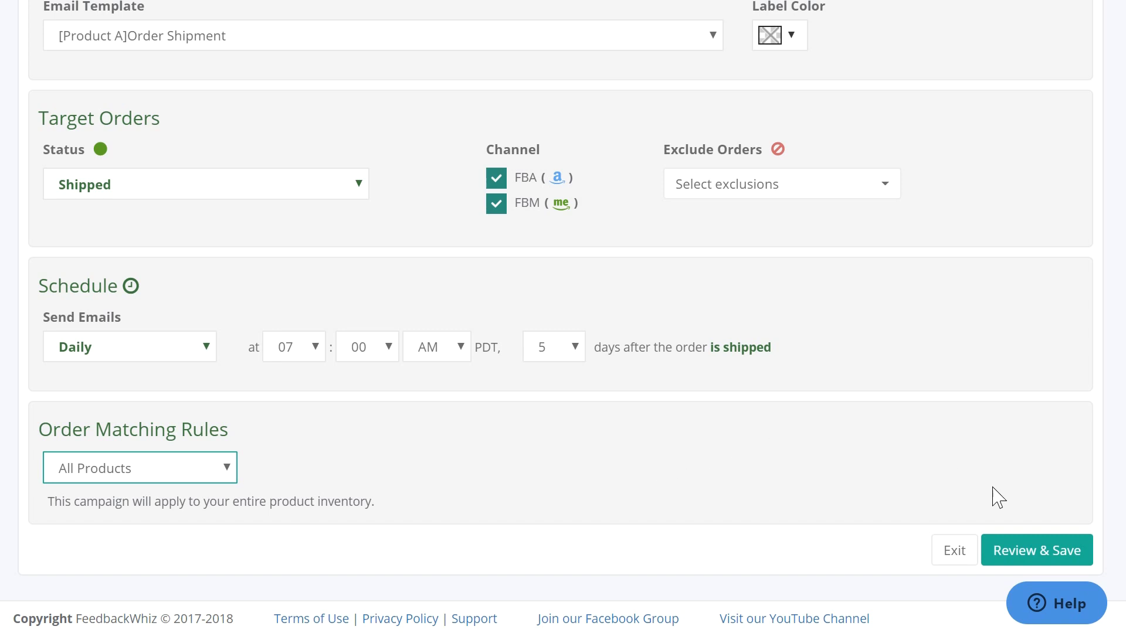
- Review the campaign, include past orders from the Past 3 Days, and create it
left_click(1024, 554)
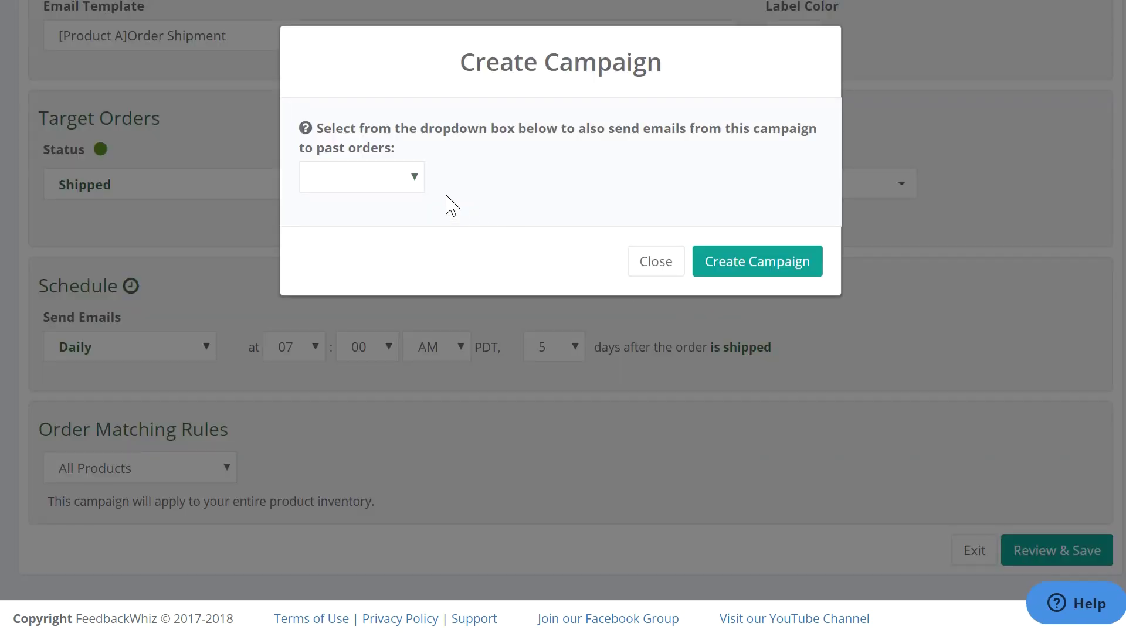
left_click(391, 194)
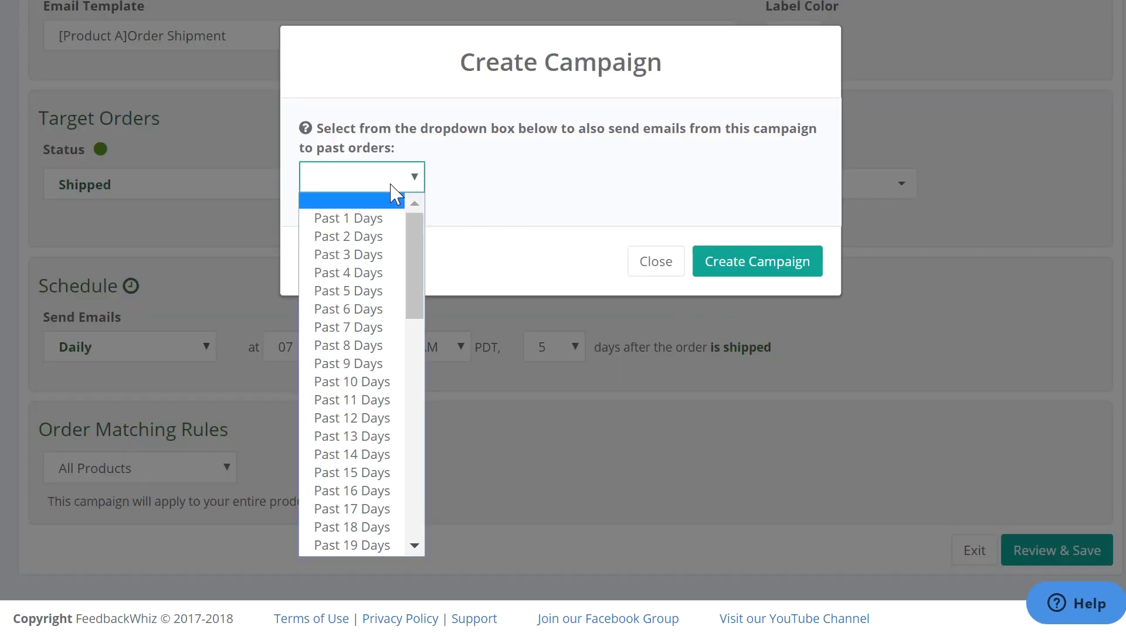
left_click(376, 258)
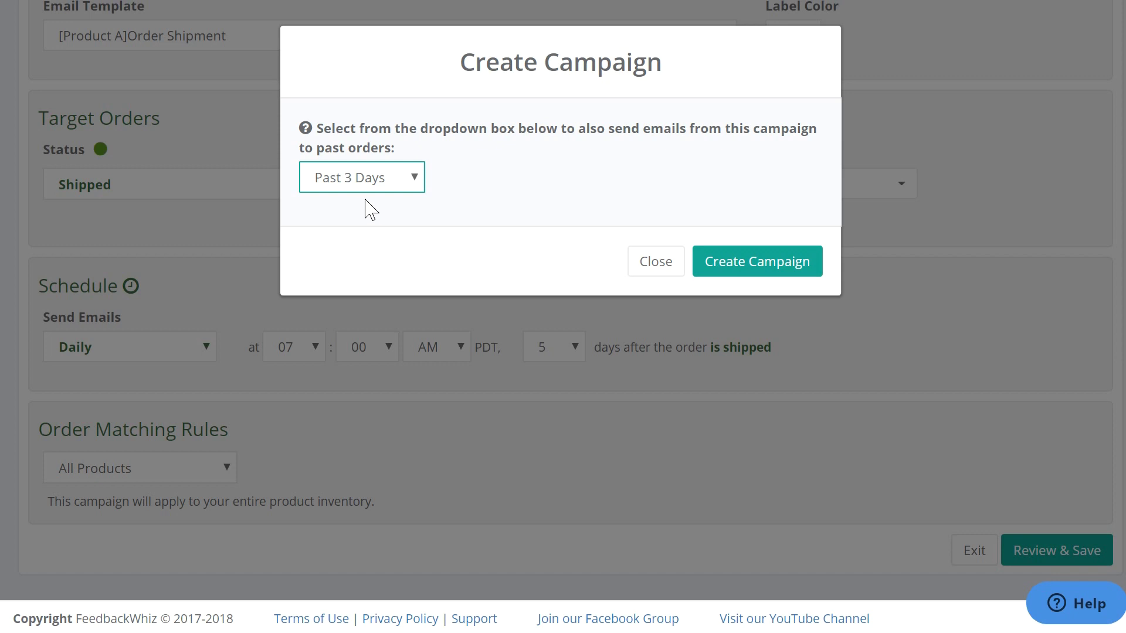
left_click(761, 266)
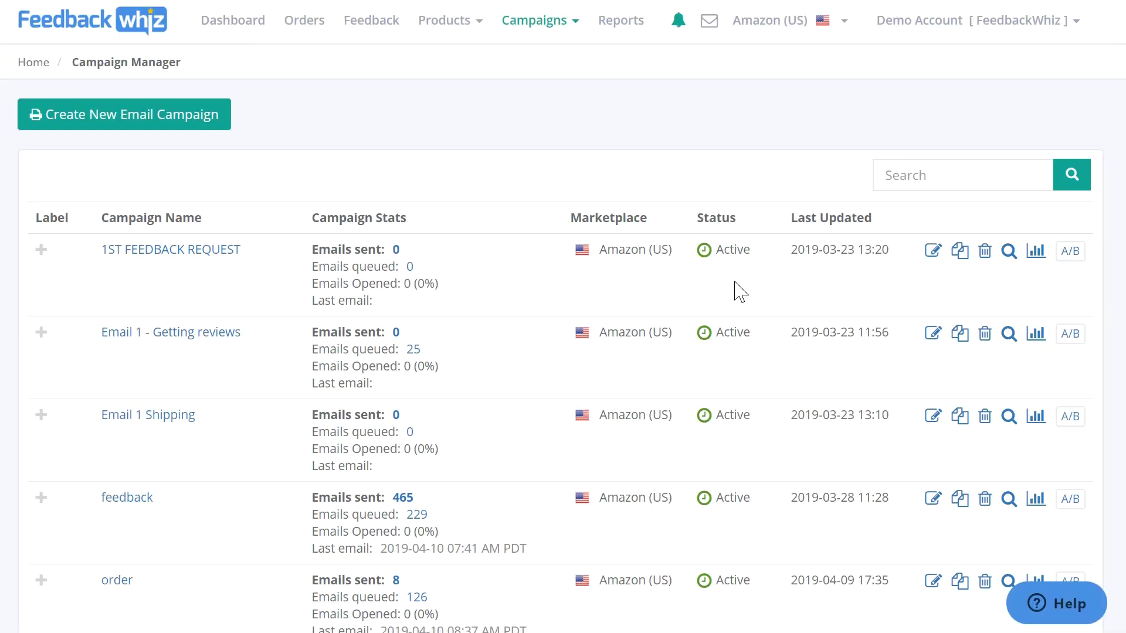
- Preview the feedback campaign's email, read through it, and close the preview
scroll(740, 291, "down", 4)
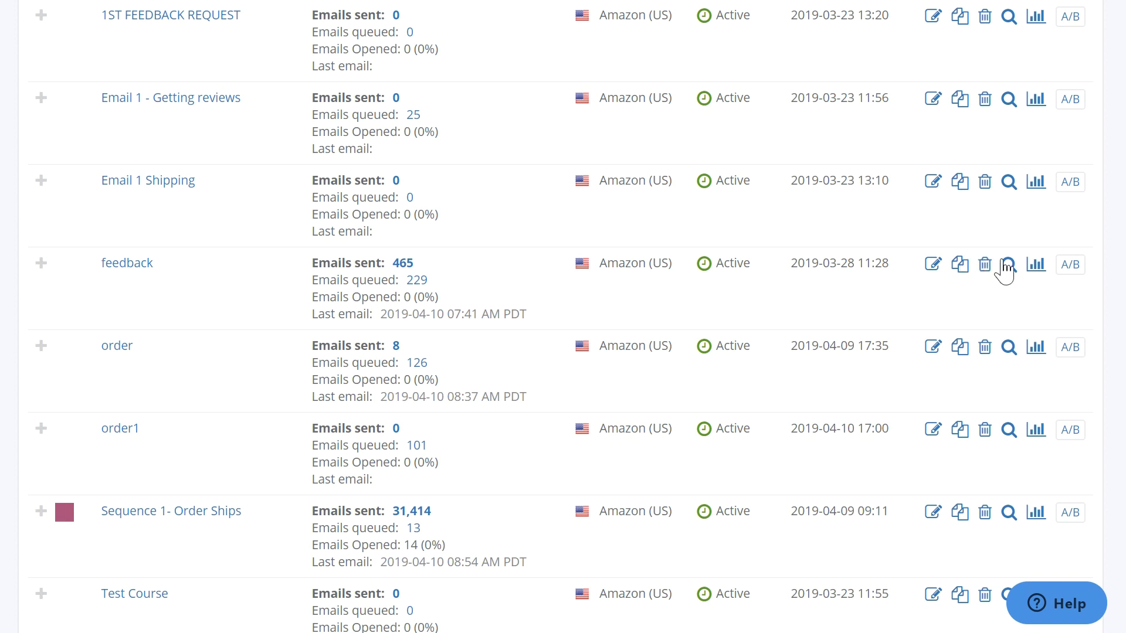
left_click(1008, 269)
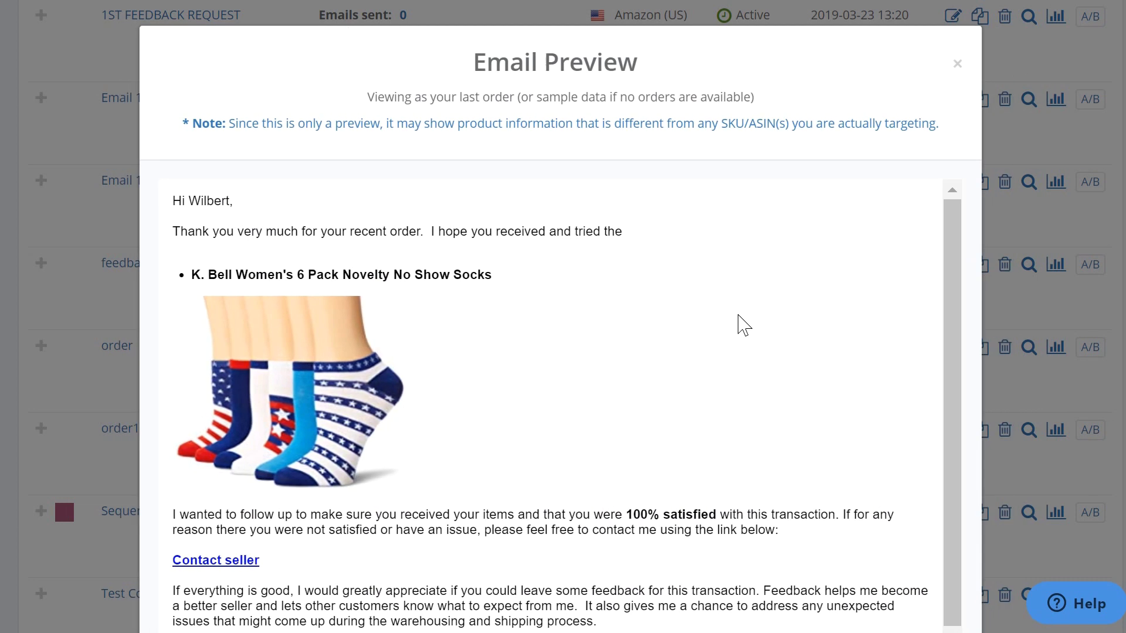
scroll(680, 394, "down", 6)
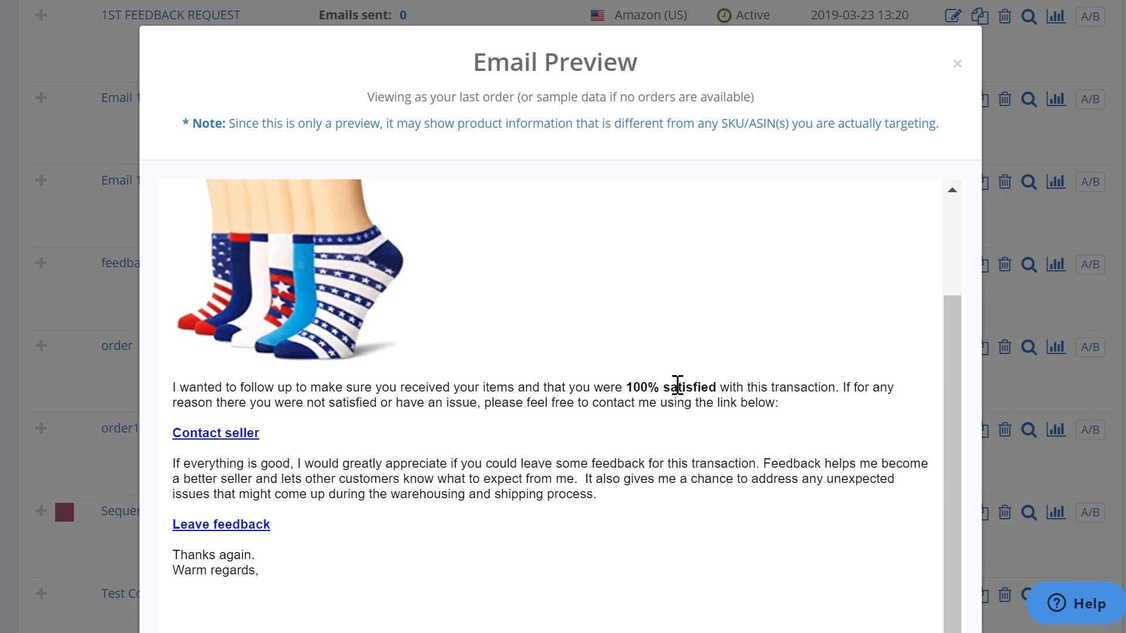
scroll(773, 370, "up", 2)
scroll(773, 370, "up", 5)
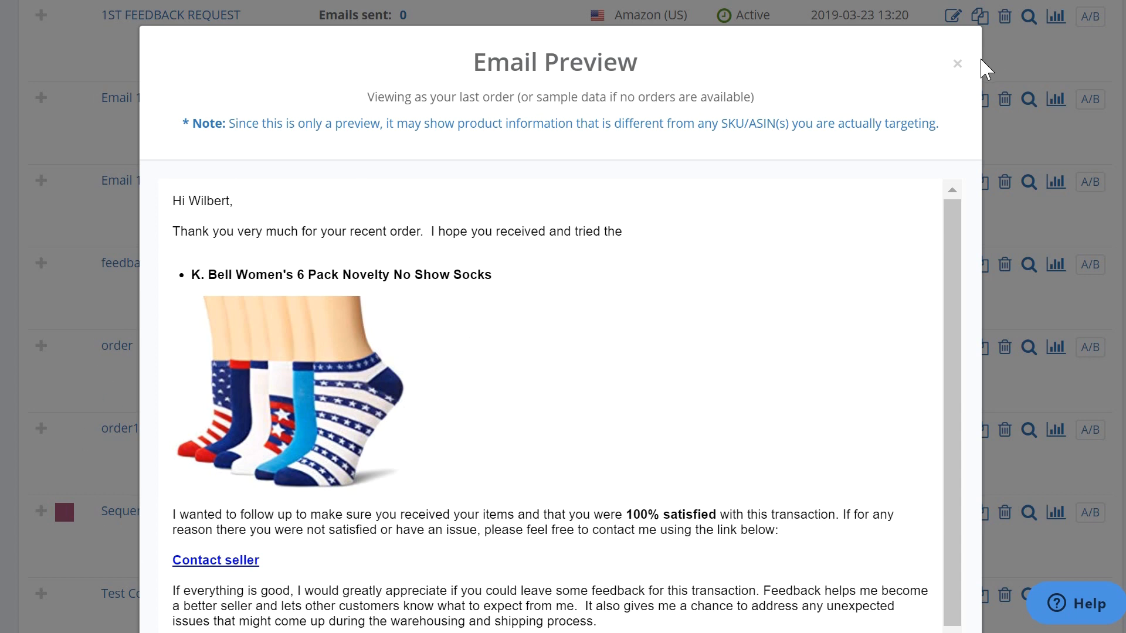
left_click(956, 64)
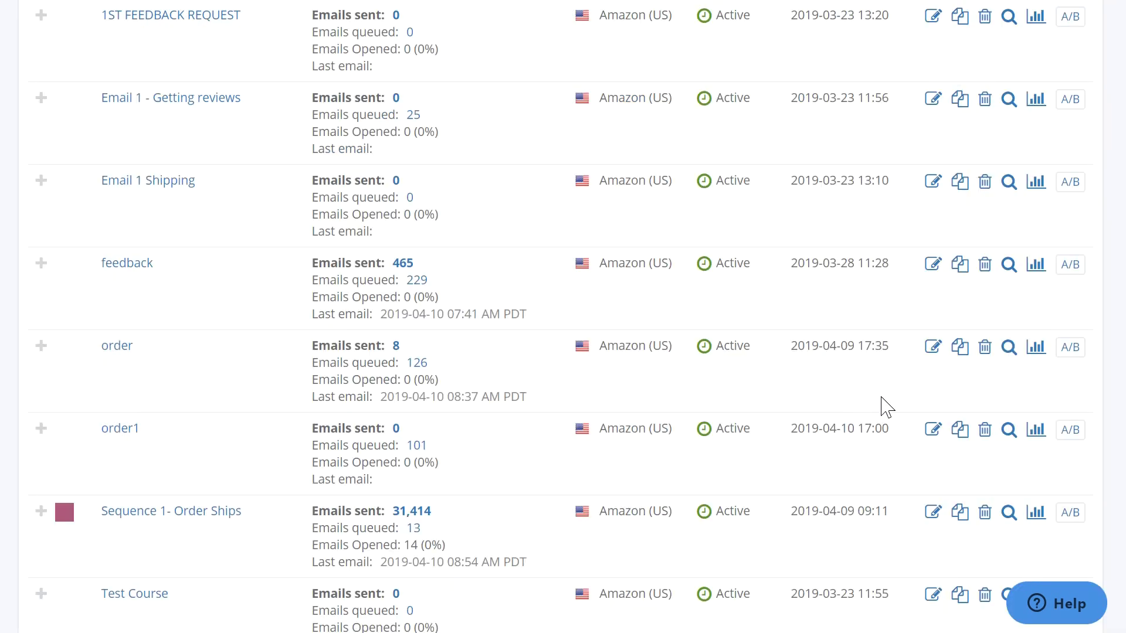
- View the feedback campaign's past-week stats chart (249 sent, 0 opened), then close it
left_click(1035, 268)
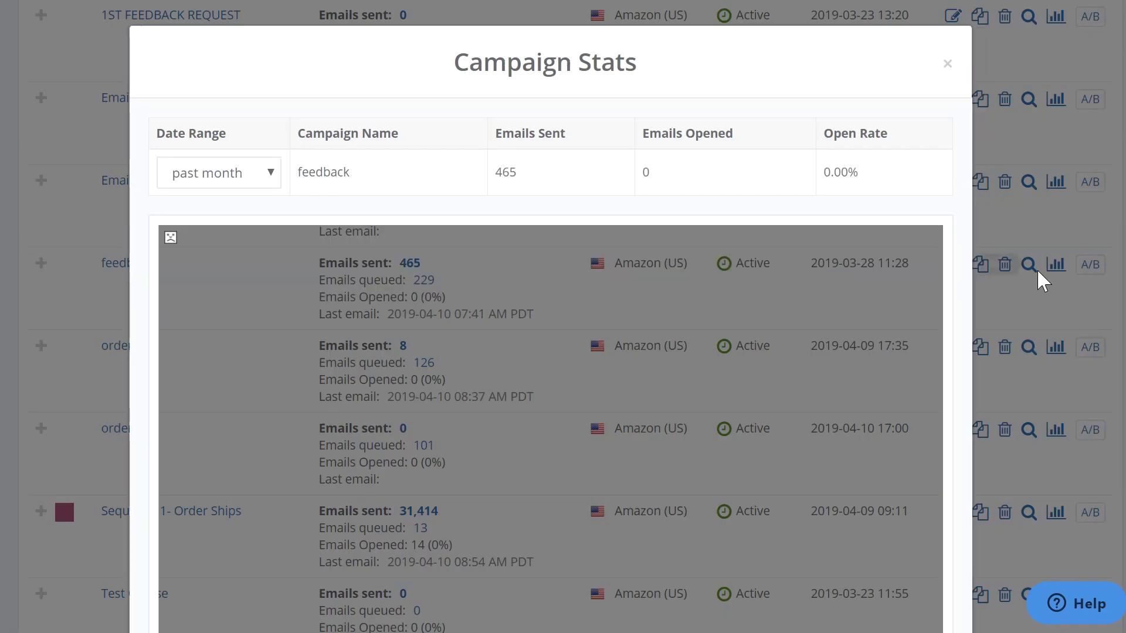
left_click(253, 184)
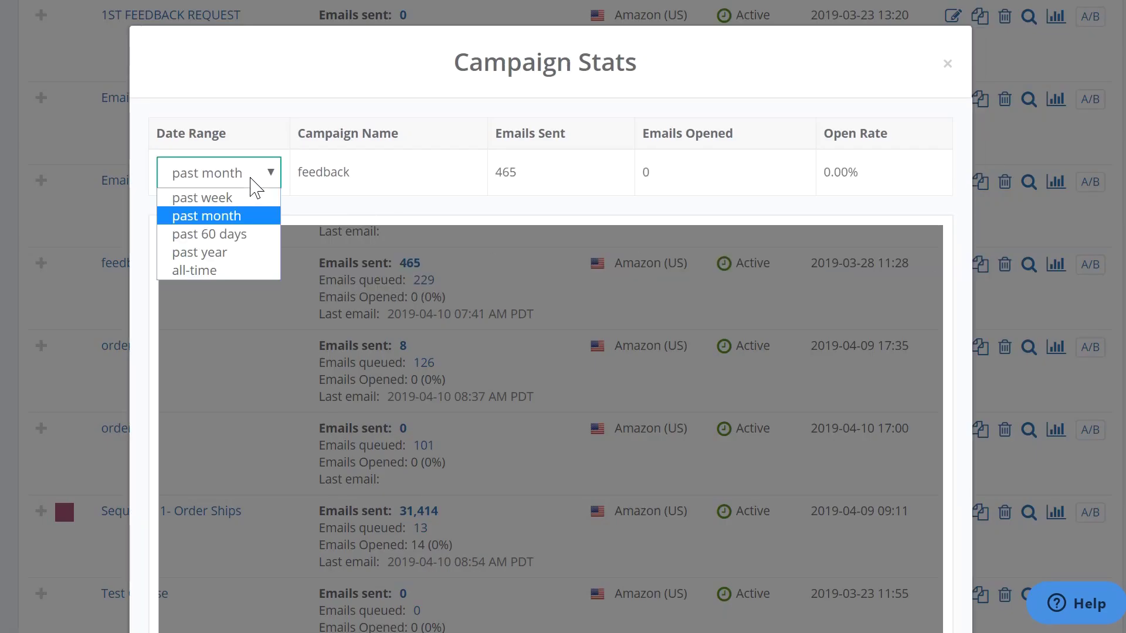
left_click(246, 199)
scroll(375, 281, "down", 2)
scroll(377, 282, "up", 2)
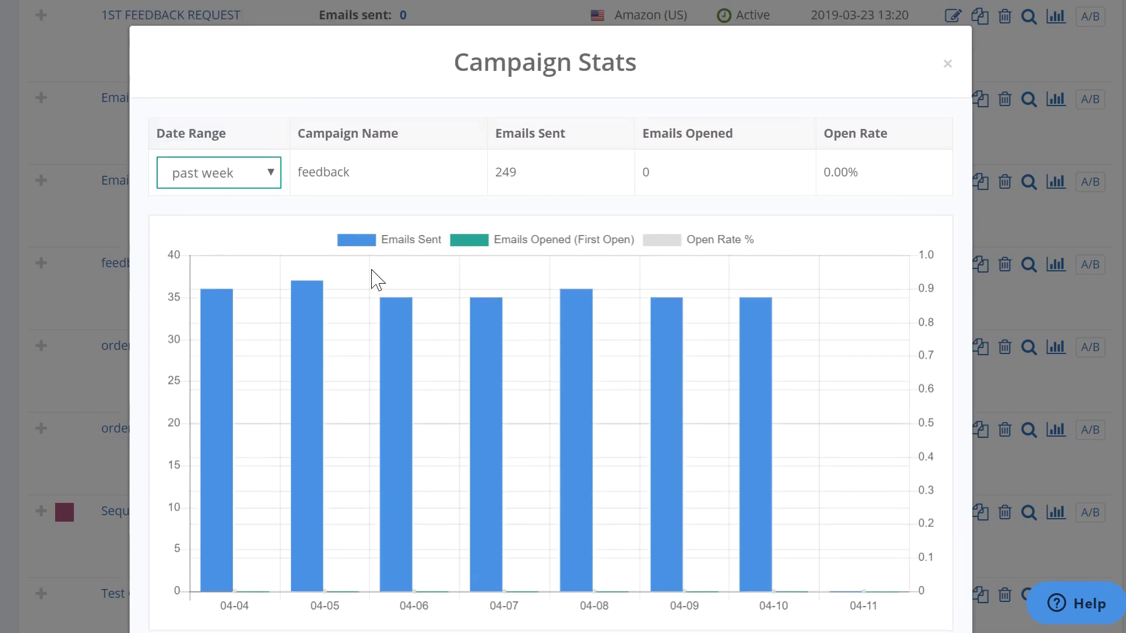
scroll(375, 279, "down", 2)
scroll(375, 279, "up", 2)
left_click(946, 65)
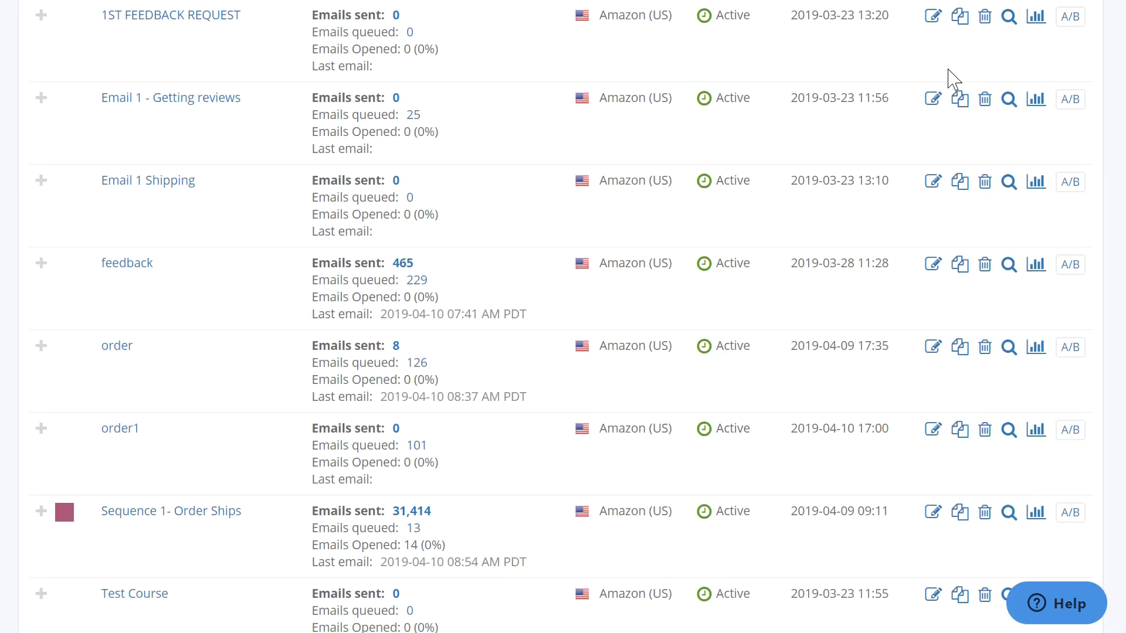
- Enable the feedback campaign's A/B split test with 3 splits at 33% each
left_click(1070, 265)
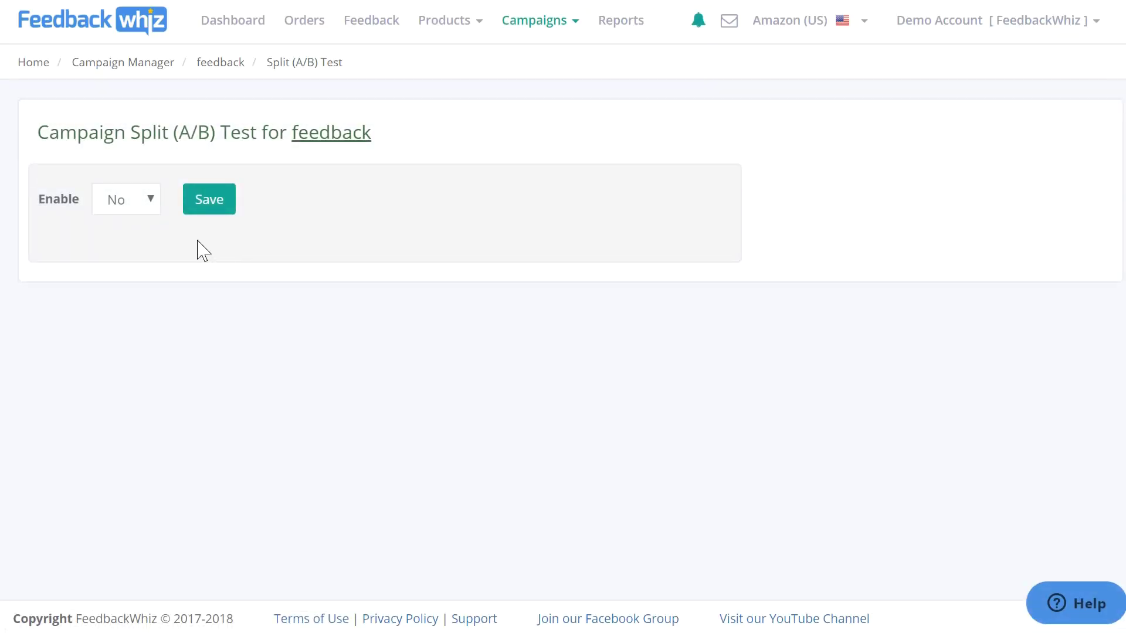
left_click(144, 208)
left_click(148, 223)
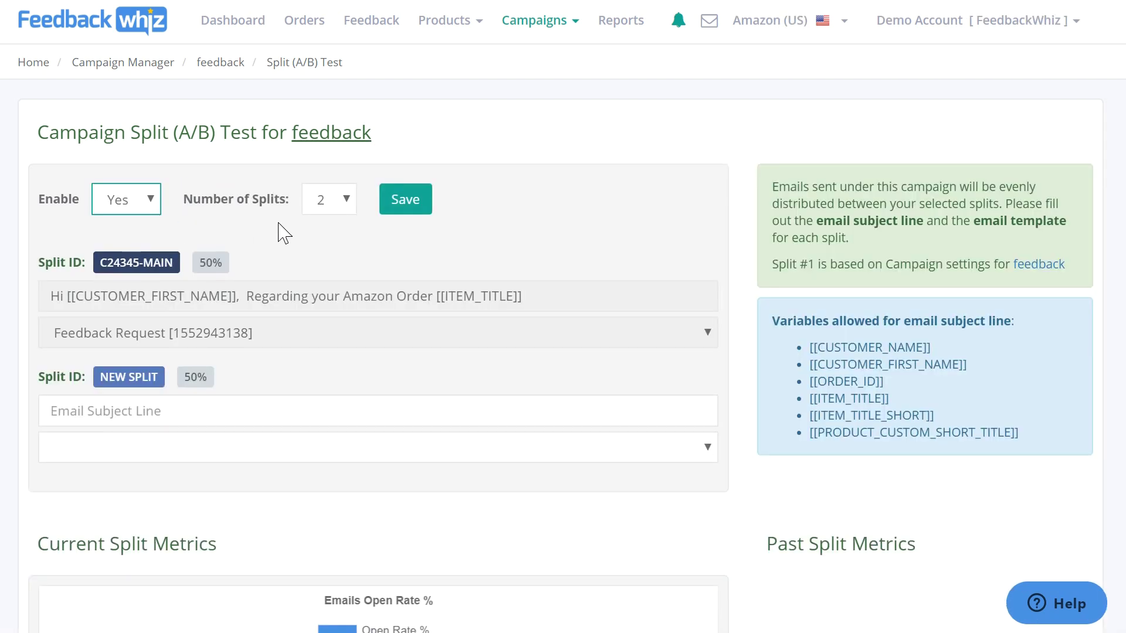
left_click(342, 209)
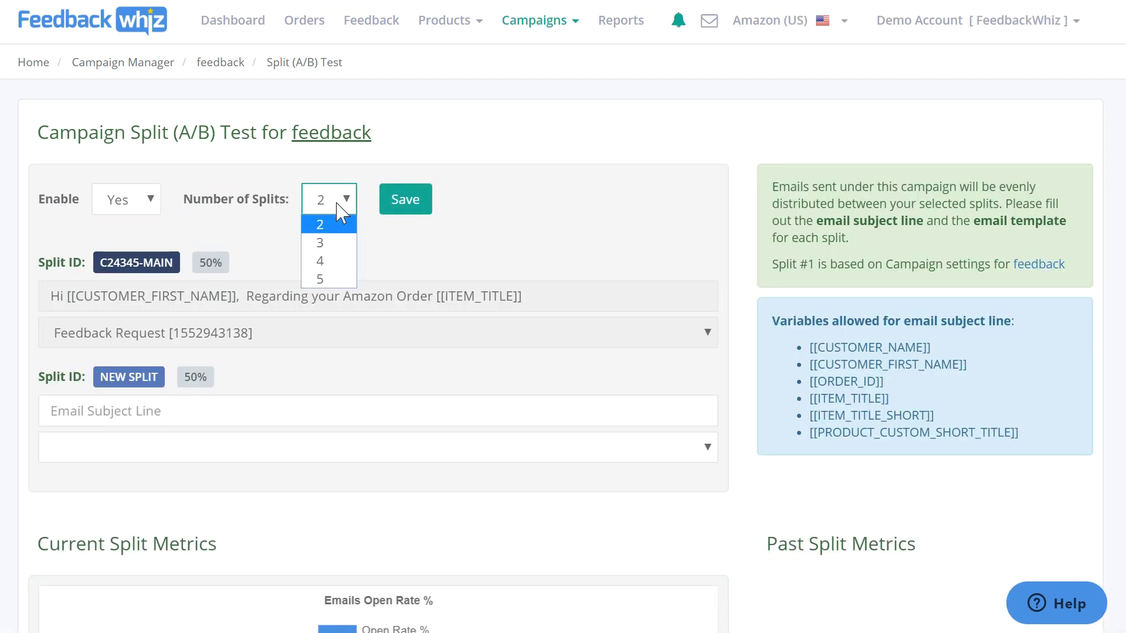
left_click(327, 243)
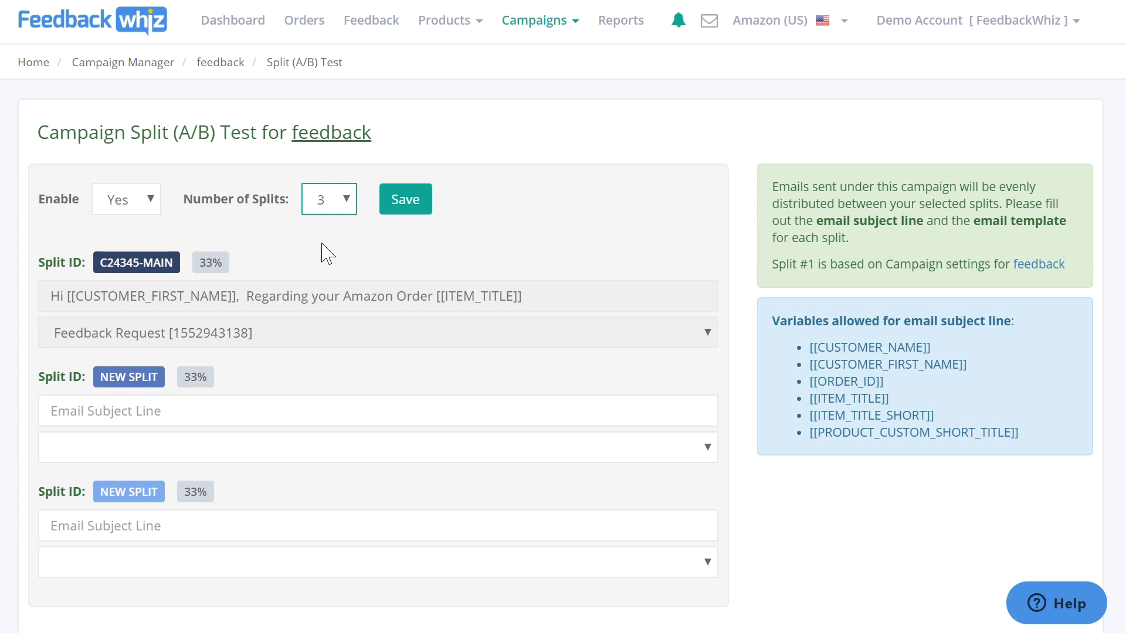
left_click(449, 20)
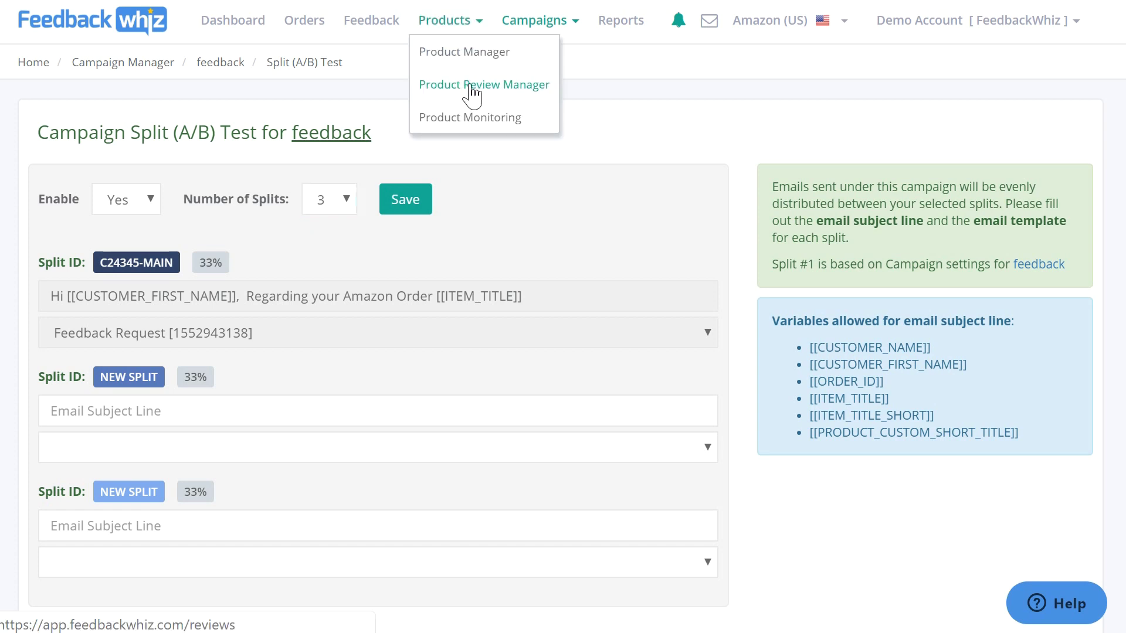
- Open the Product Review Manager and look over its search, time period and filter options
left_click(471, 87)
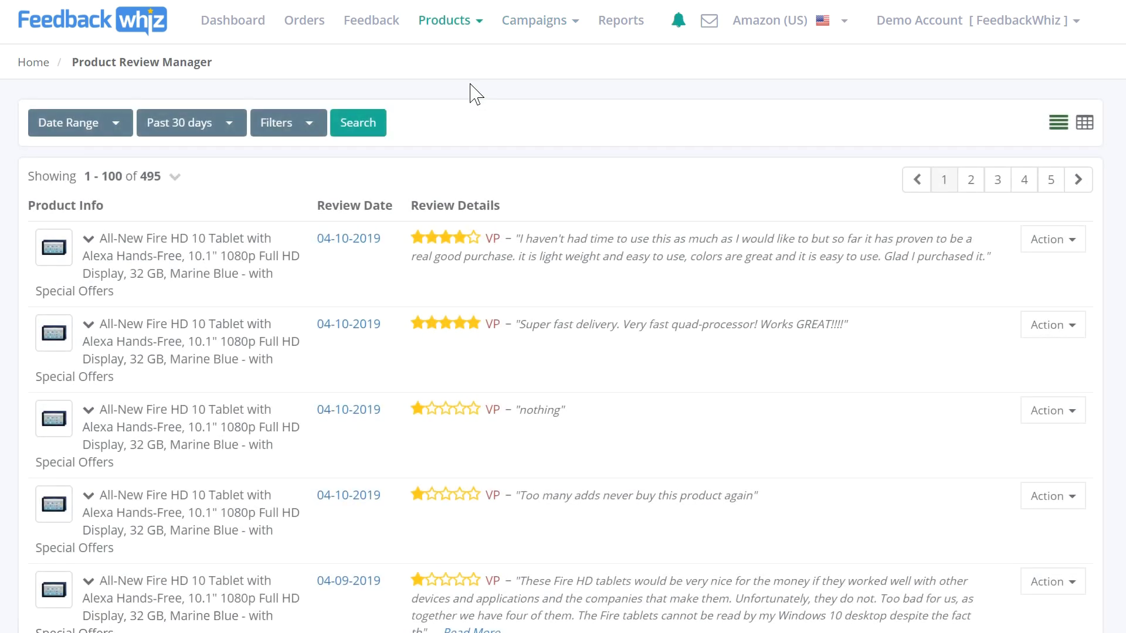
left_click(105, 134)
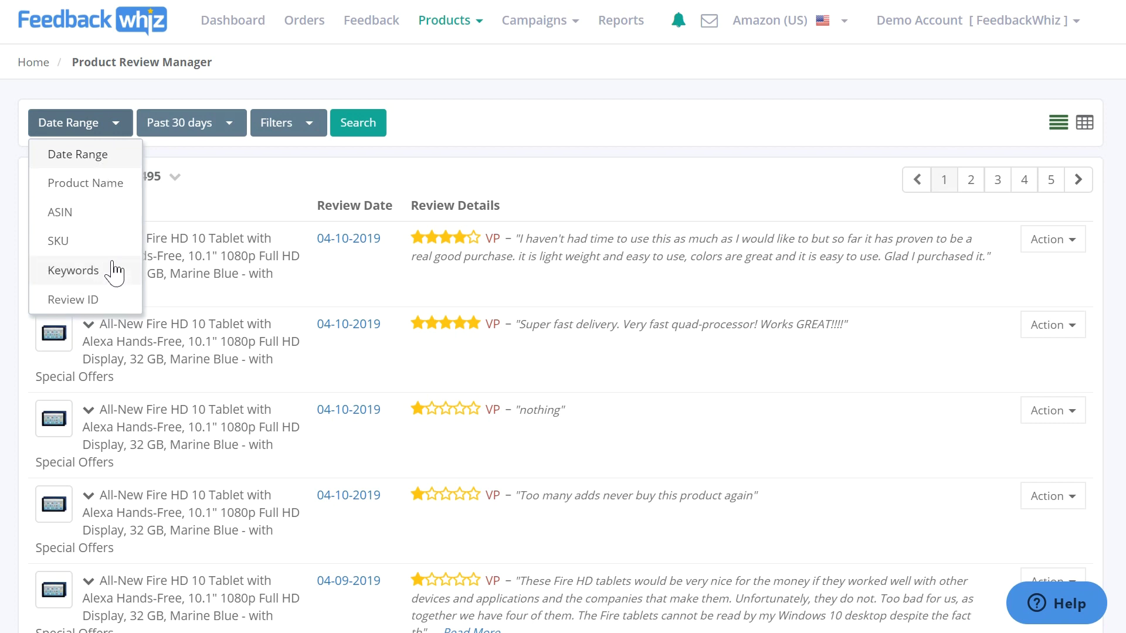
left_click(106, 130)
left_click(193, 130)
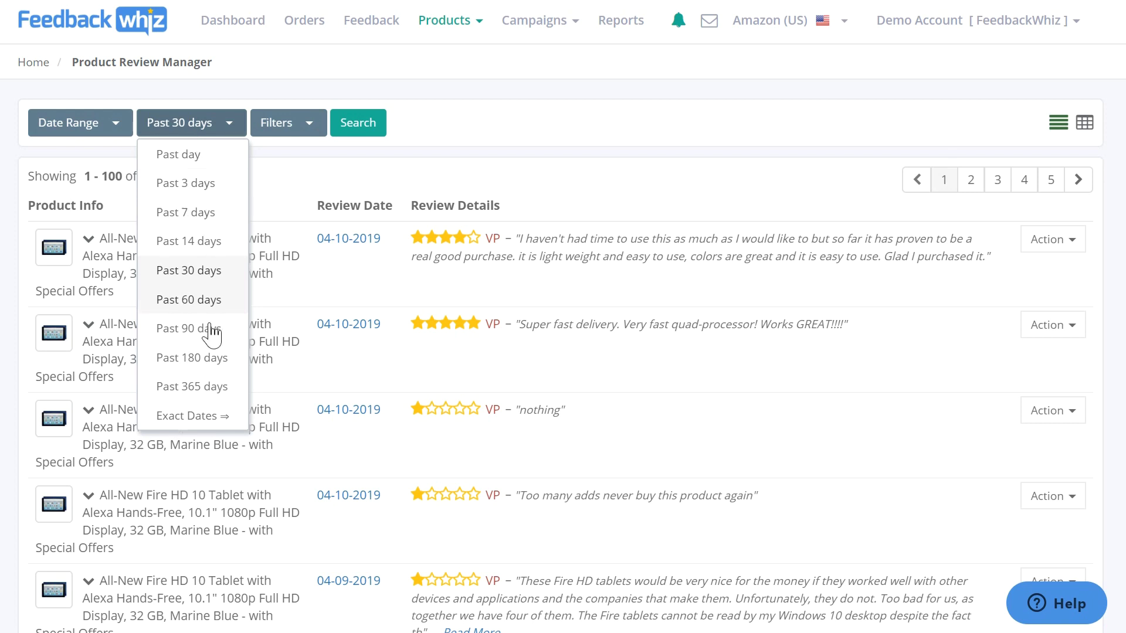
left_click(221, 130)
left_click(307, 129)
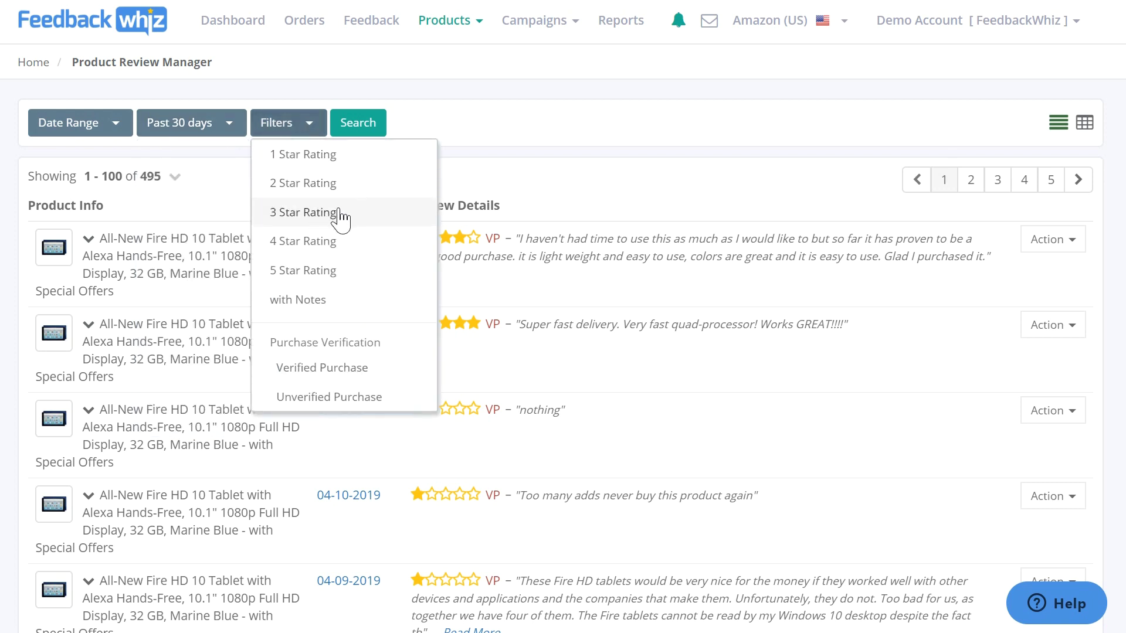
- Search only 4- and 5-star reviews (381), then clear both ratings to show all 495
left_click(352, 246)
left_click(351, 271)
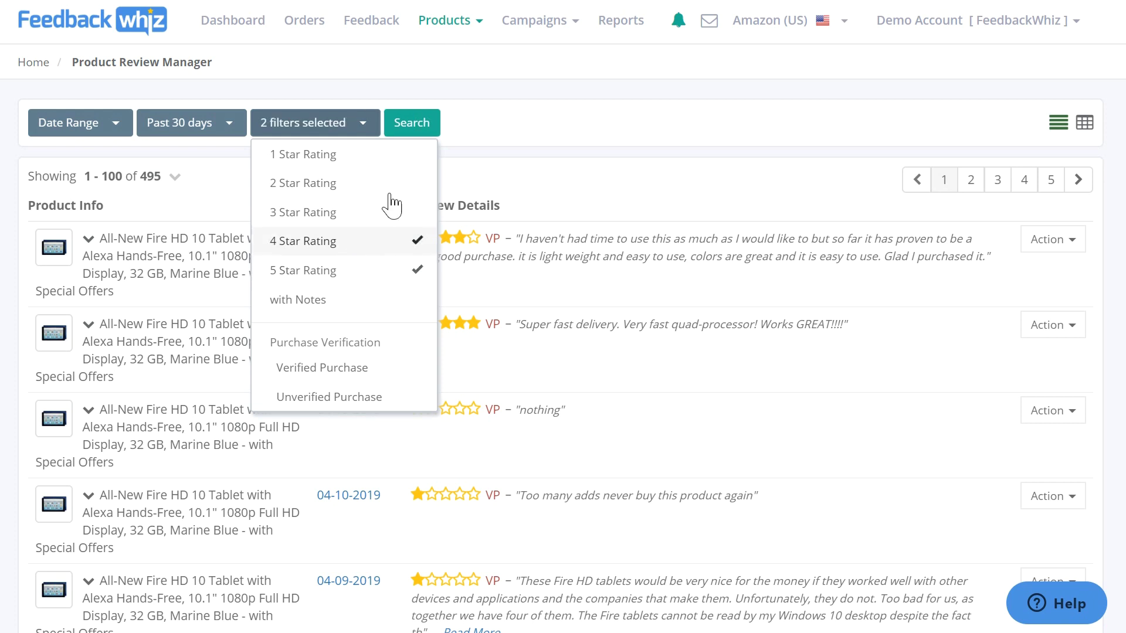
left_click(412, 131)
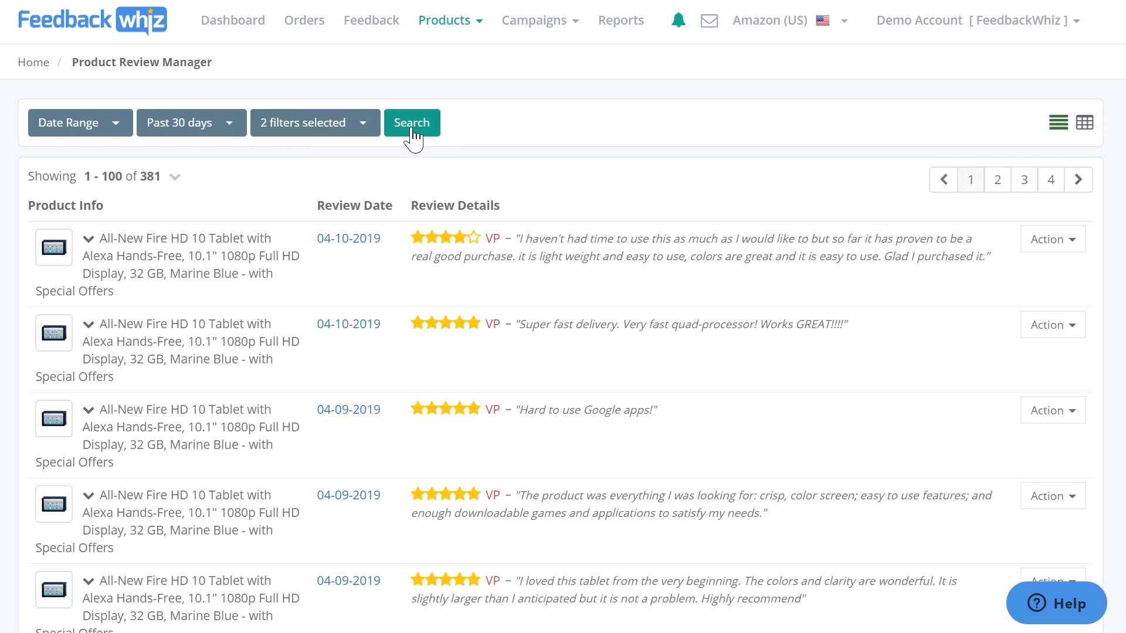
left_click(364, 125)
left_click(339, 272)
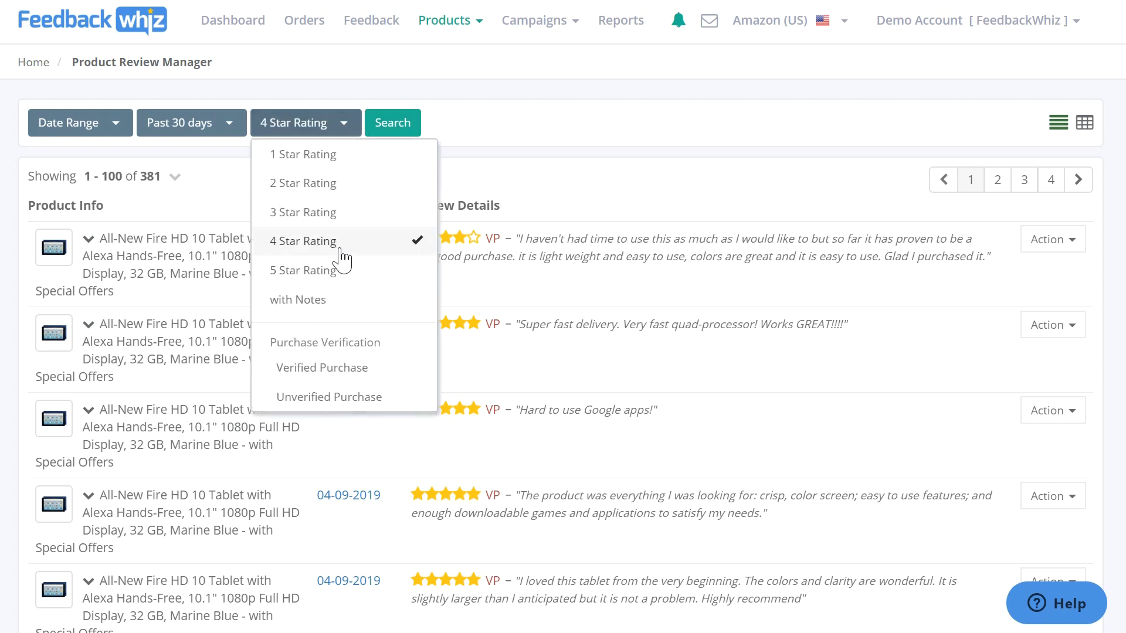
left_click(340, 245)
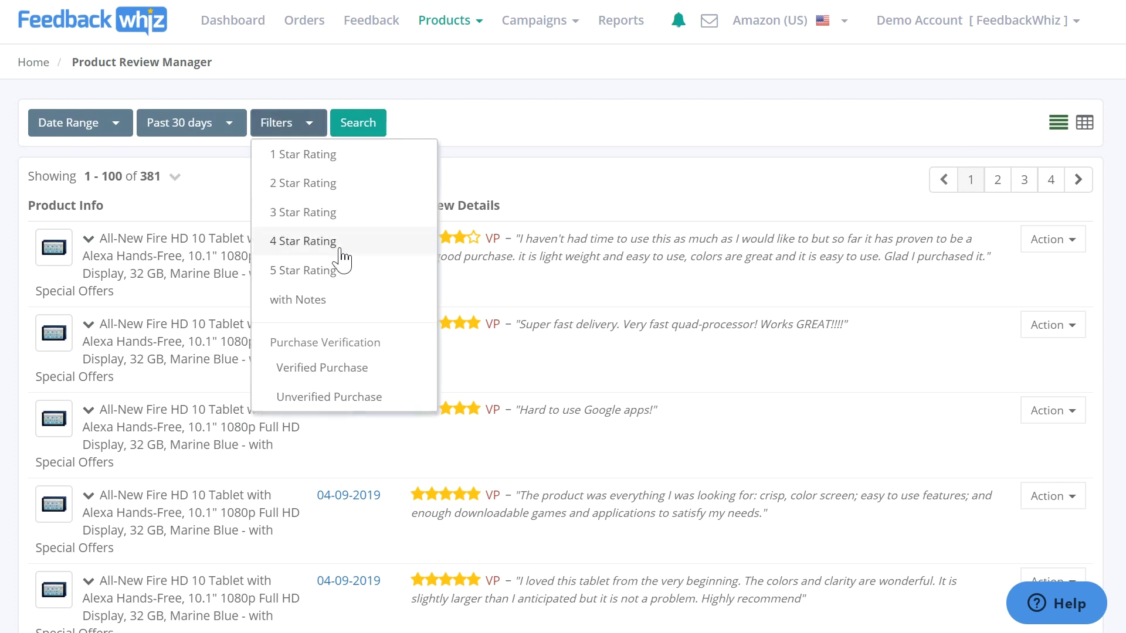
left_click(360, 130)
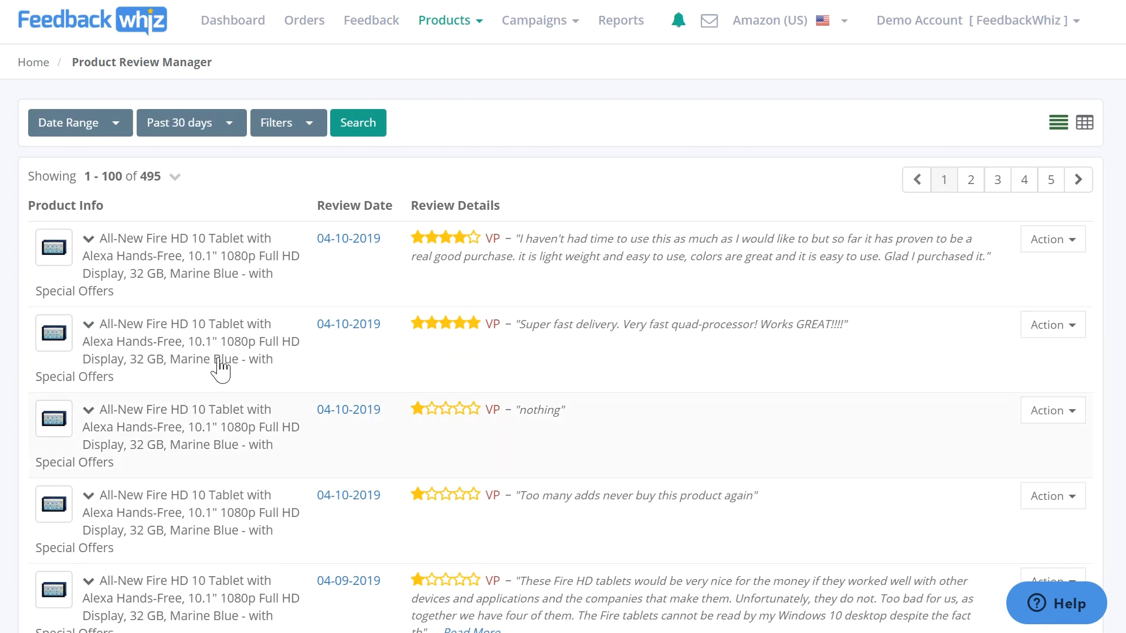
- Group reviews by product, expand the Fire HD 10 tablet's 286 reviews, and open a review's Action menu
left_click(1085, 124)
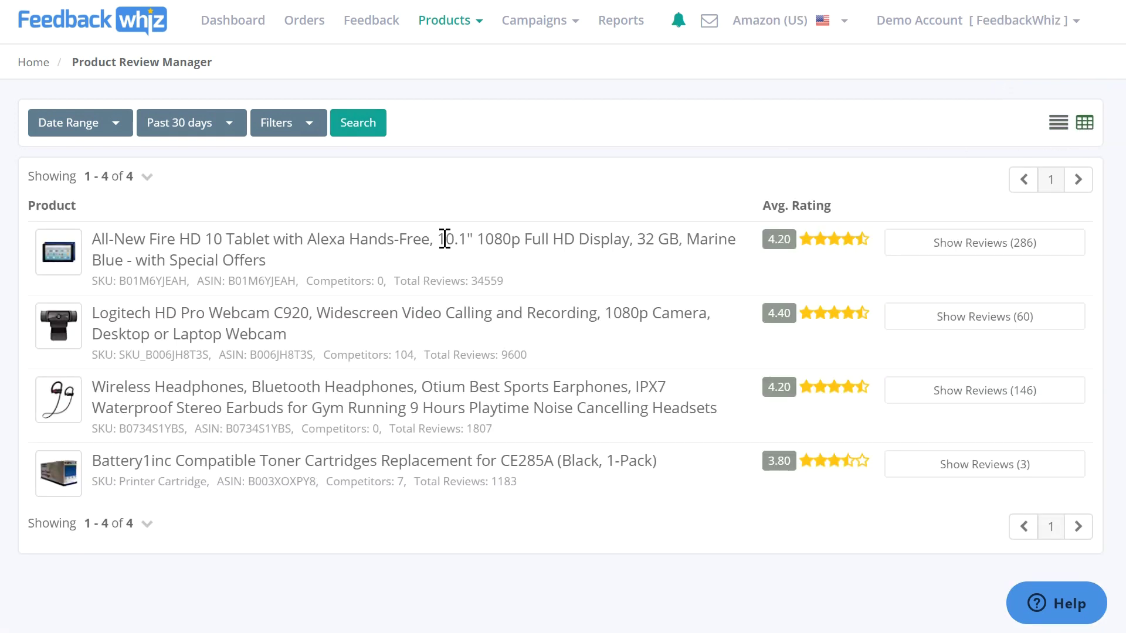
left_click(970, 249)
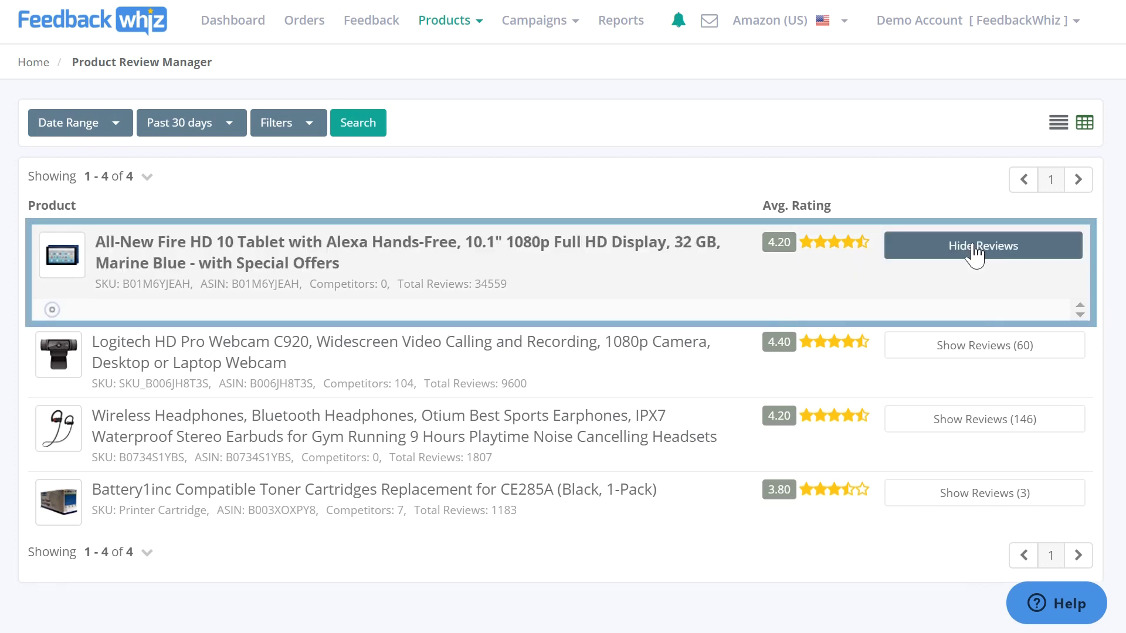
scroll(631, 448, "down", 4)
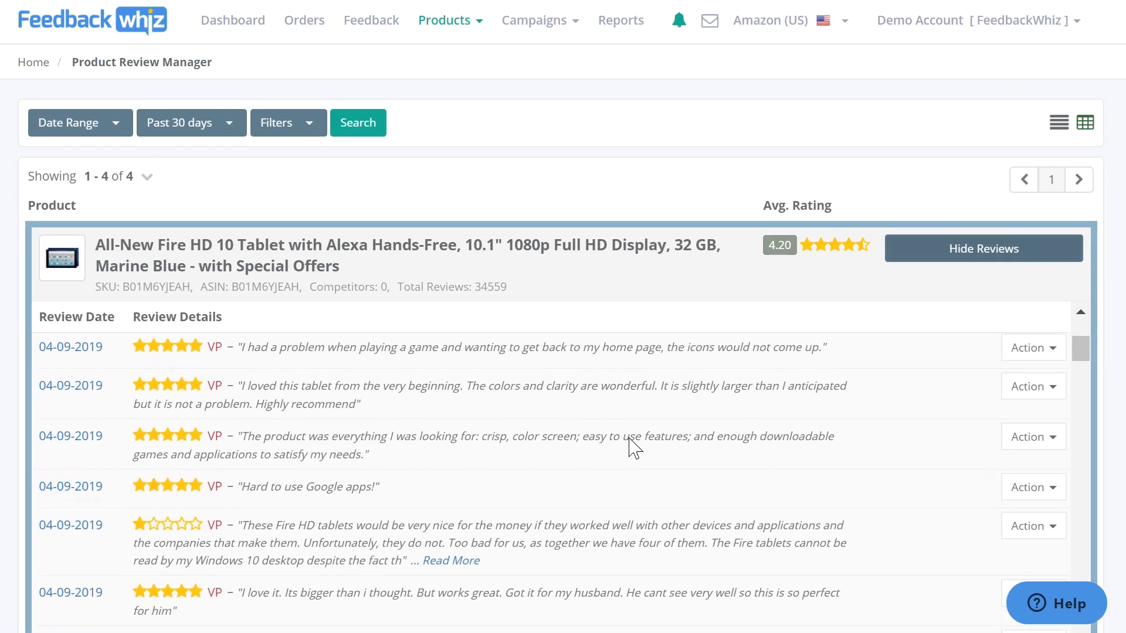
scroll(465, 490, "down", 6)
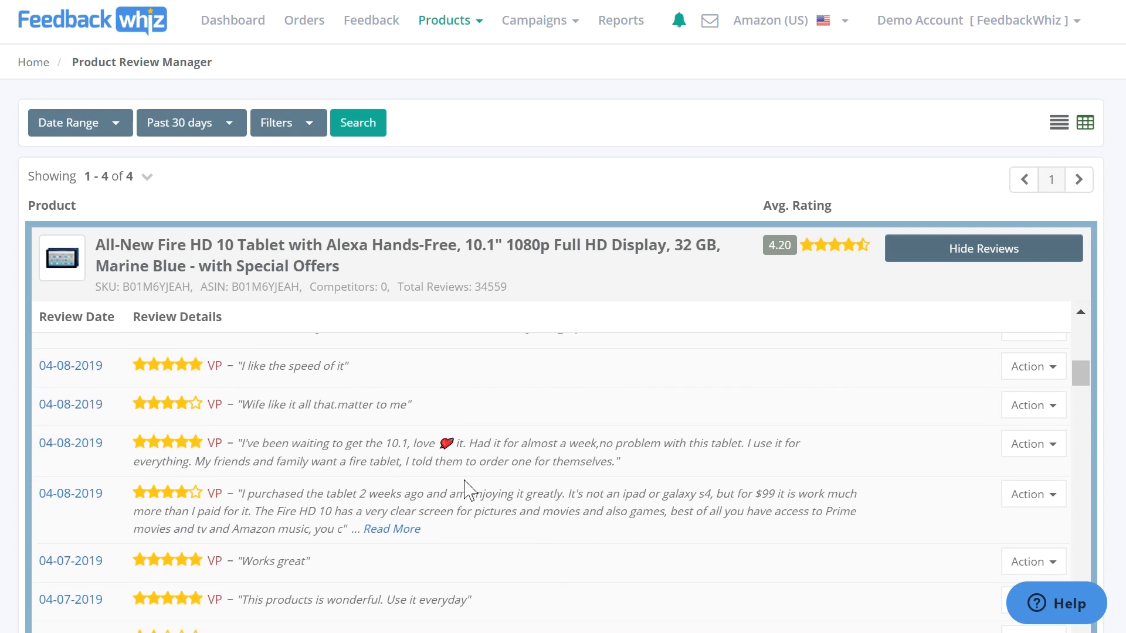
scroll(469, 490, "down", 6)
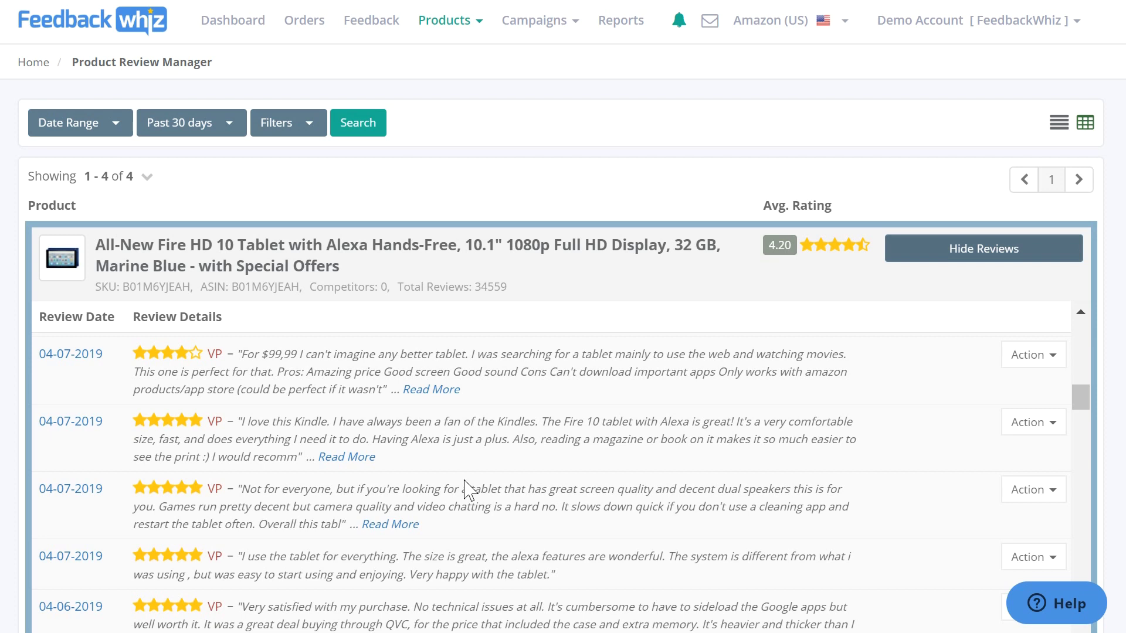
left_click(1038, 428)
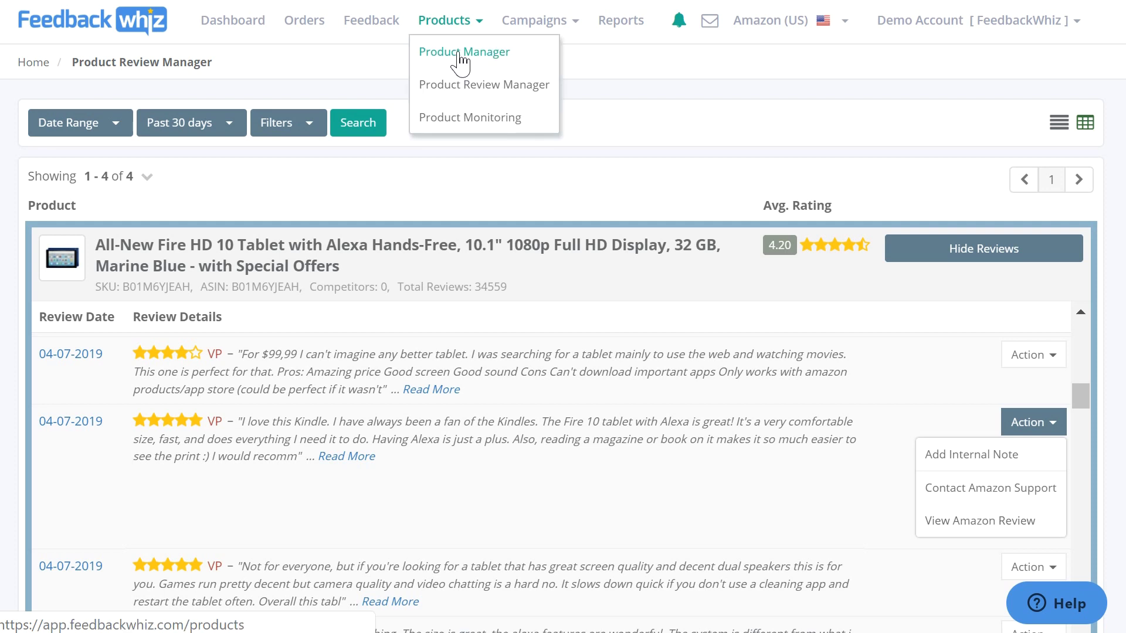
- Open the 321 STRONG jump rope's Hijacker alert settings from the Product Manager
left_click(460, 59)
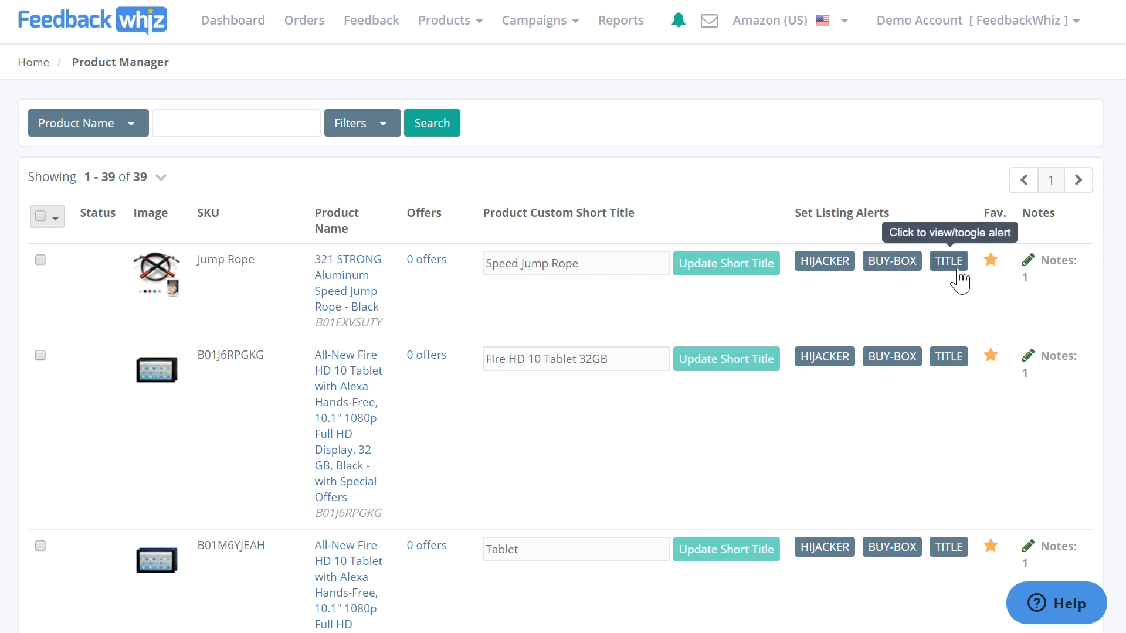
left_click(813, 269)
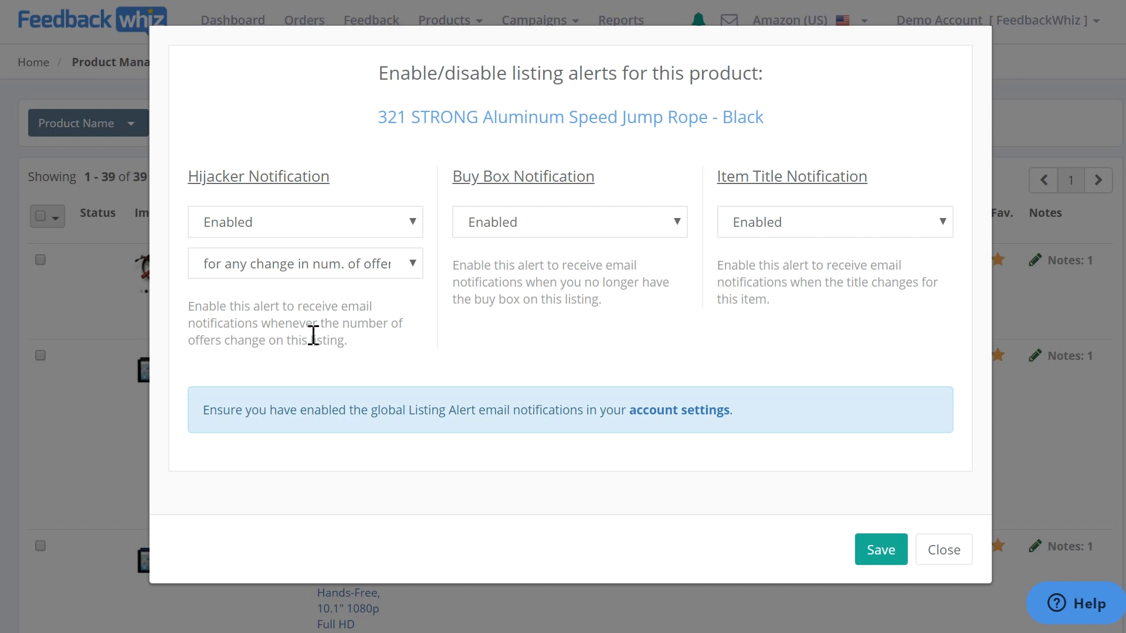
- Keep the Hijacker alert on any change in number of offers and close the alert settings
left_click(332, 267)
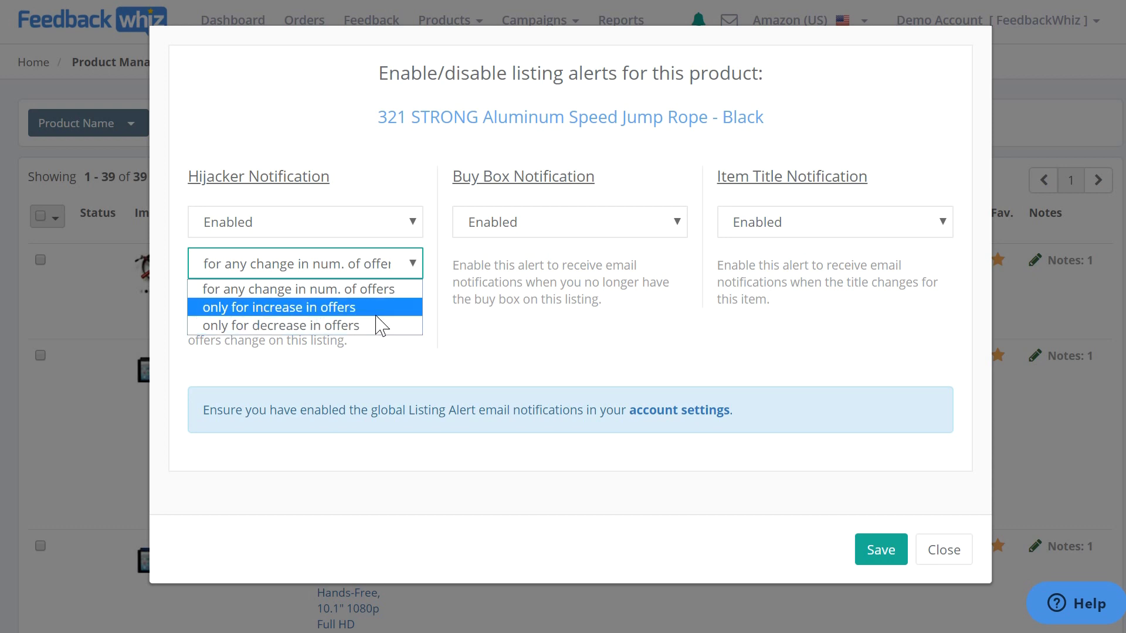
left_click(375, 262)
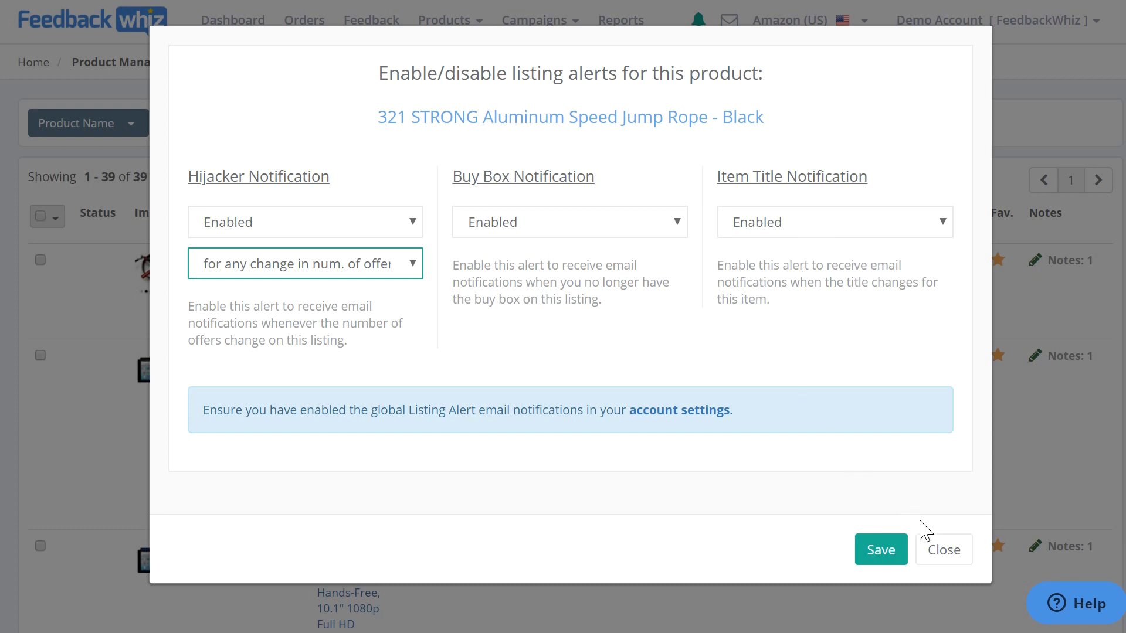
left_click(943, 551)
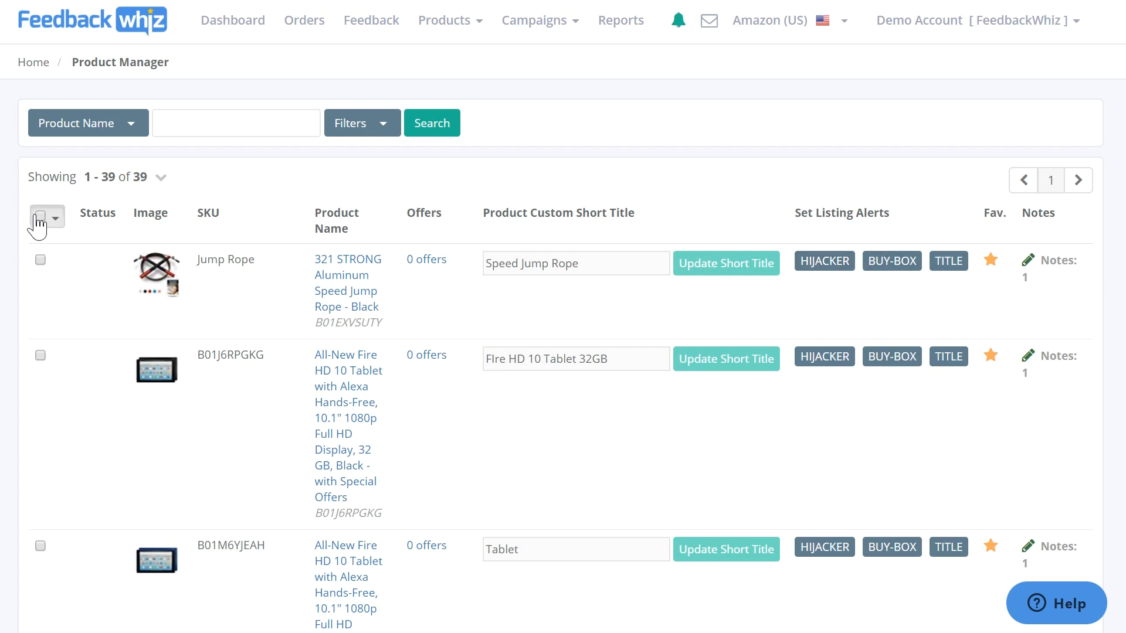
mouse_move(38, 215)
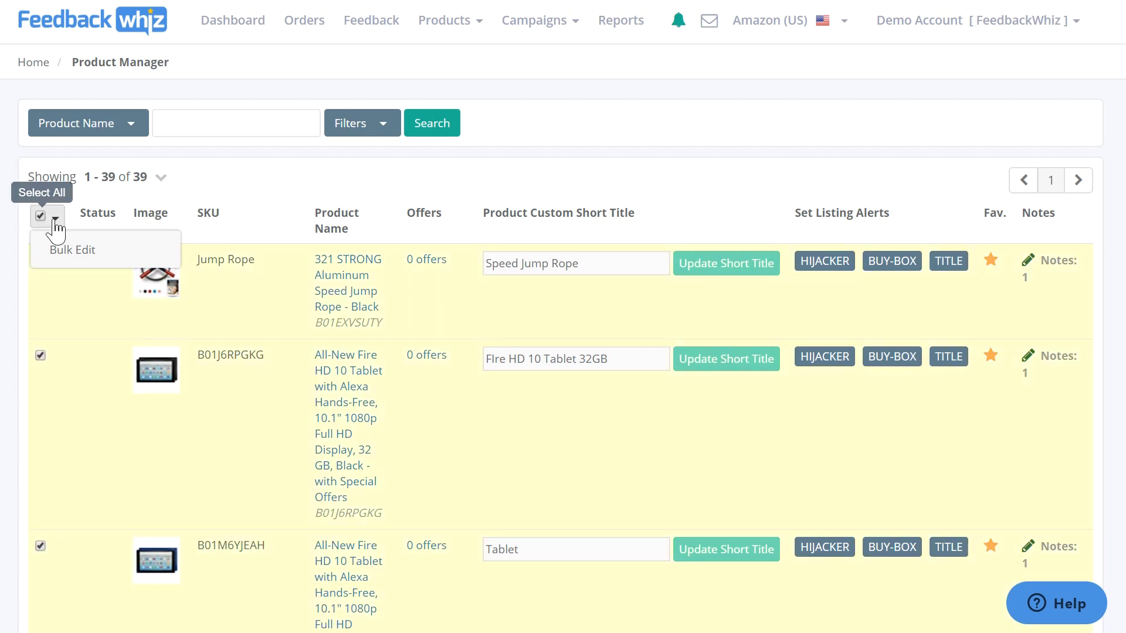
left_click(54, 250)
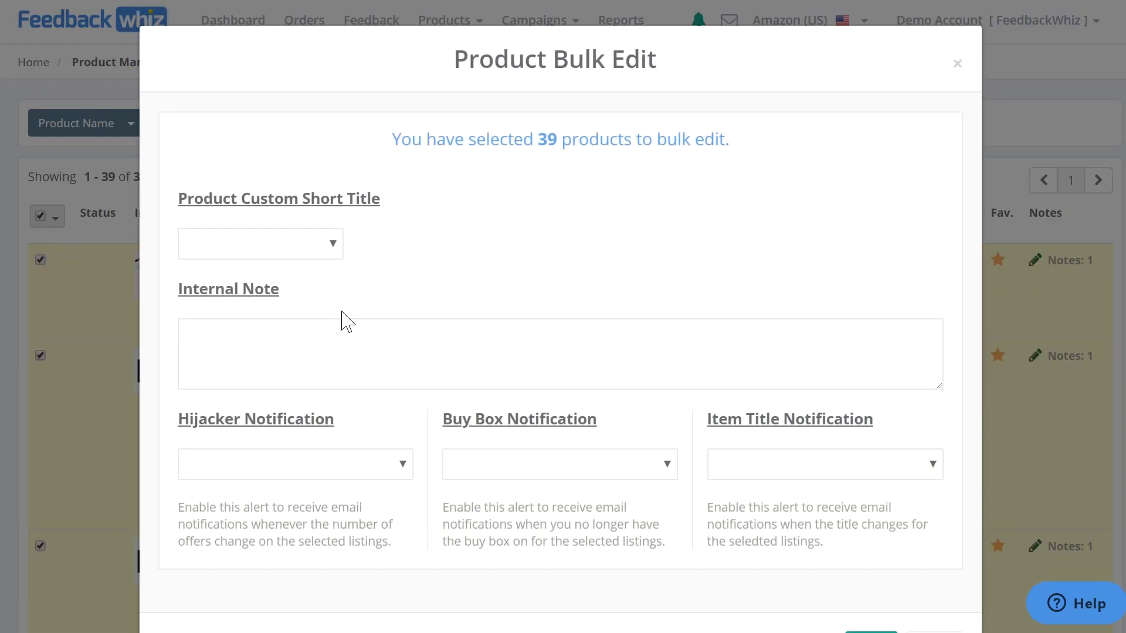
scroll(343, 319, "down", 2)
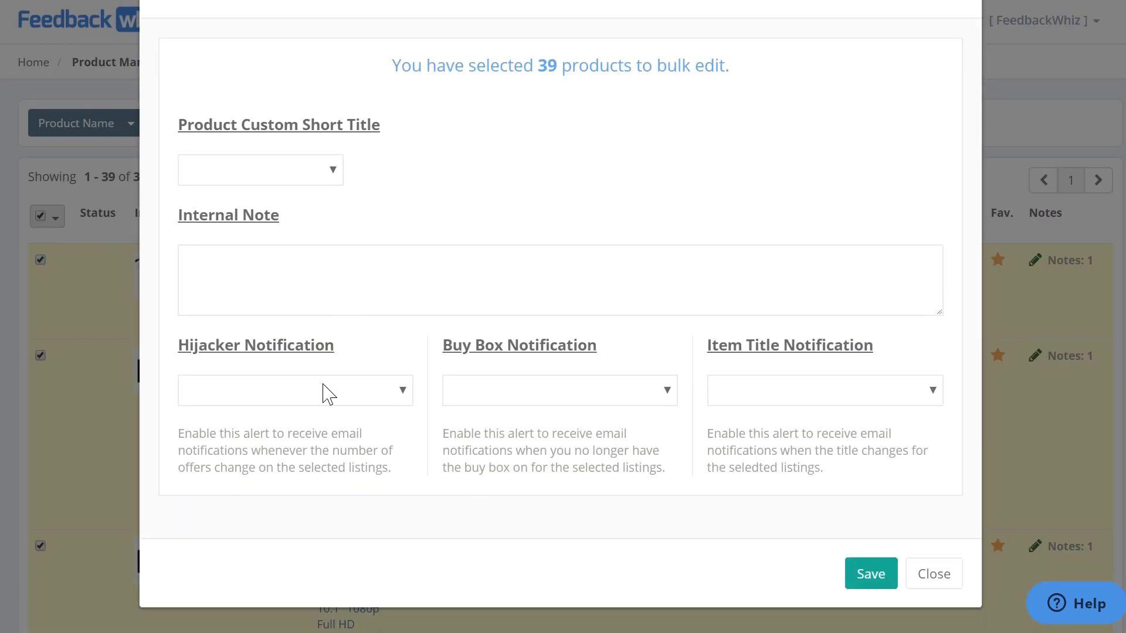
left_click(933, 576)
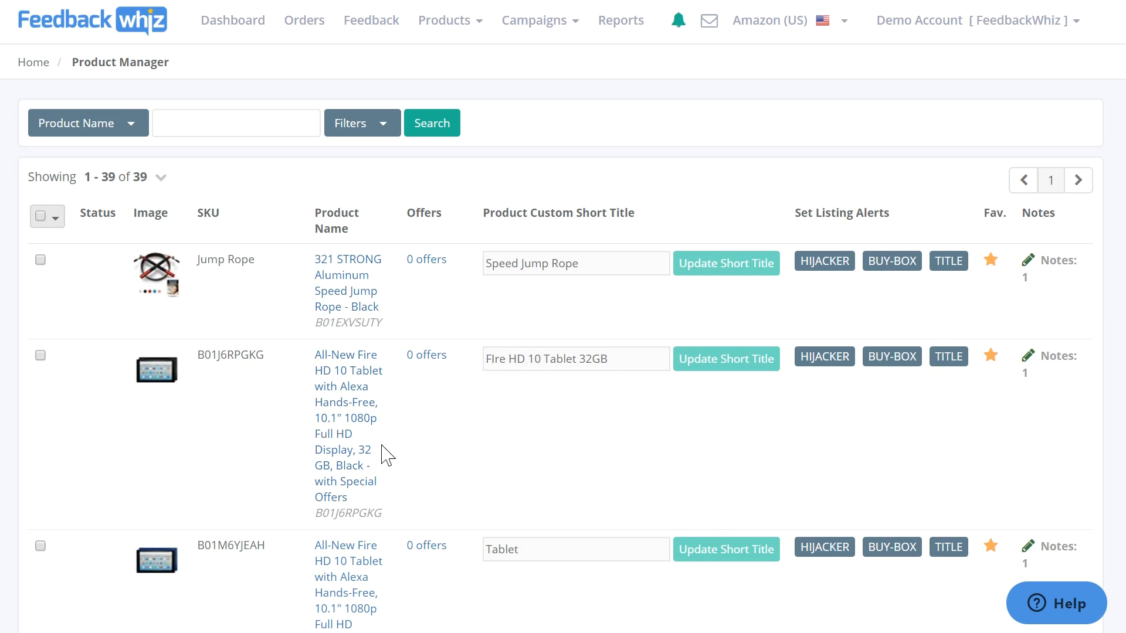
- Open the Reports Manager and choose Reviews as the report type
left_click(620, 23)
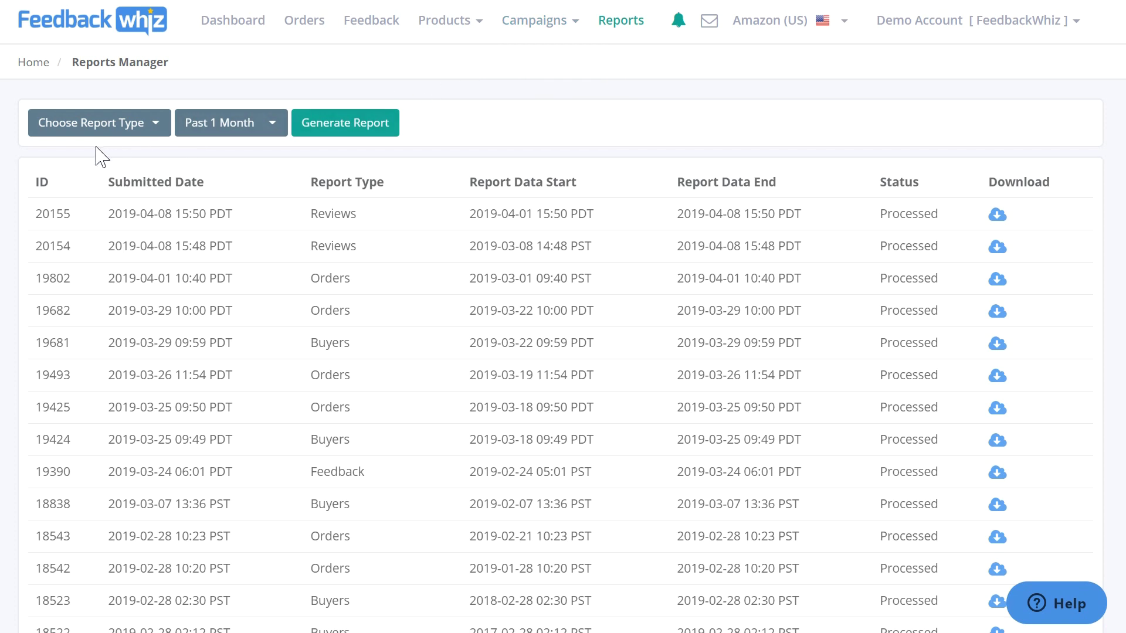
left_click(160, 131)
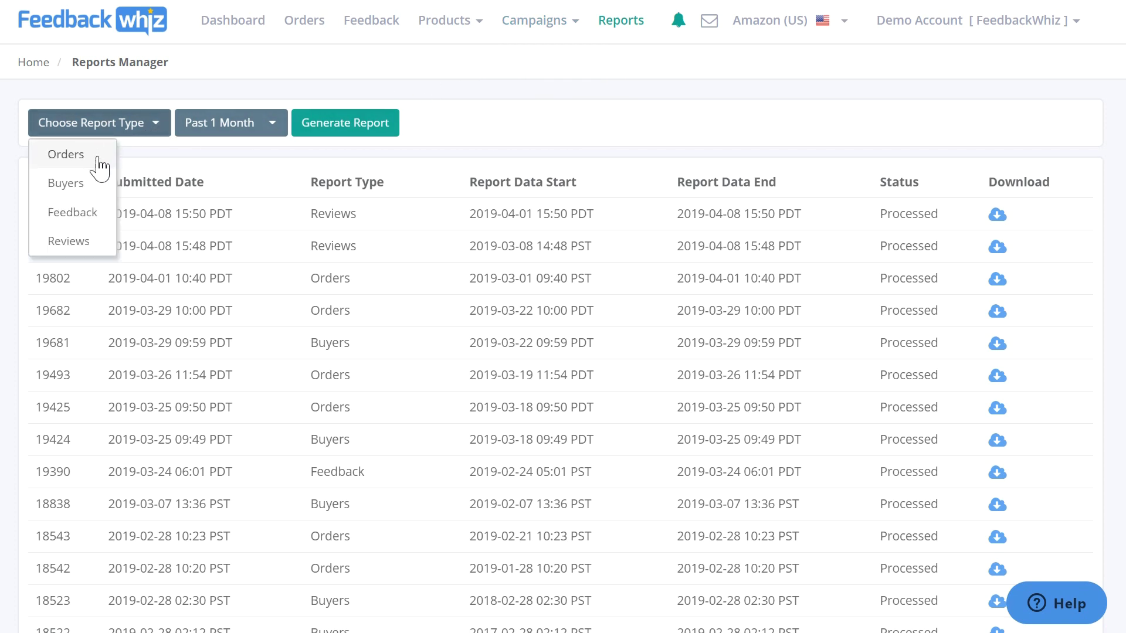
left_click(73, 242)
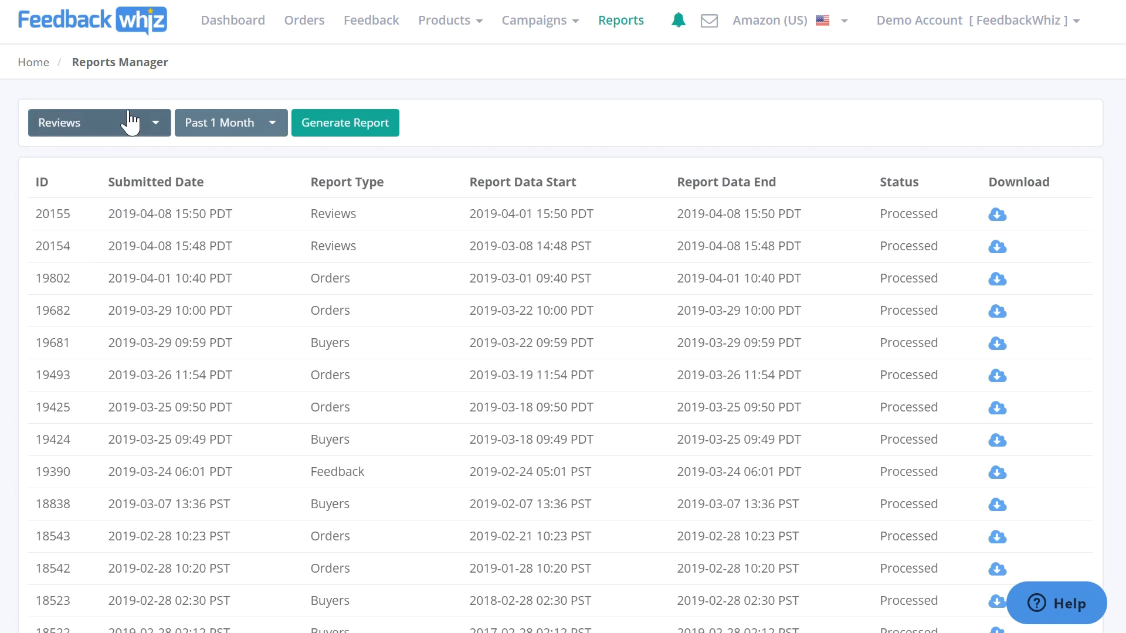